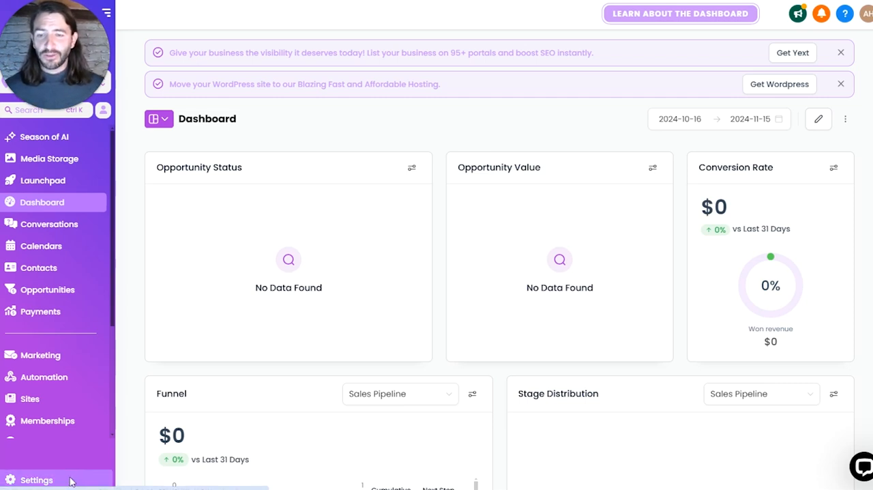
Step: Open the Custom Fields page in the account settings
{"action": "left_click", "coordinate": [36, 479]}
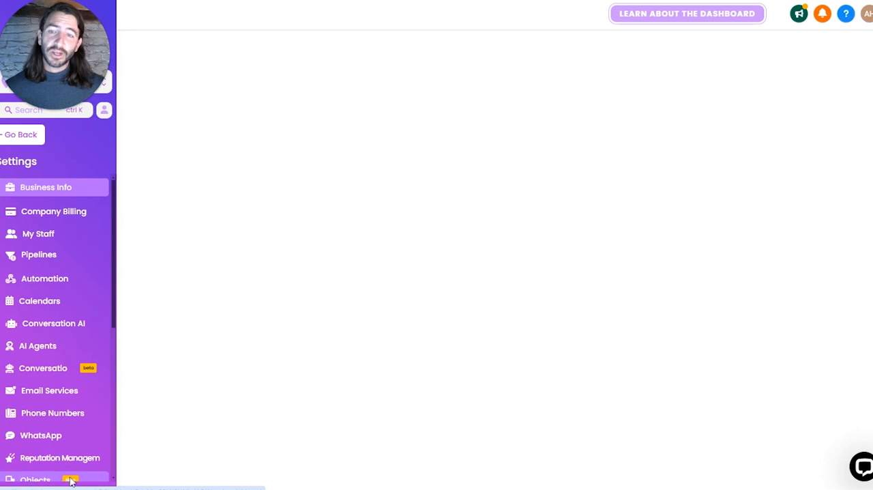
{"action": "scroll", "coordinate": [61, 378], "scroll_direction": "down", "scroll_amount": 5}
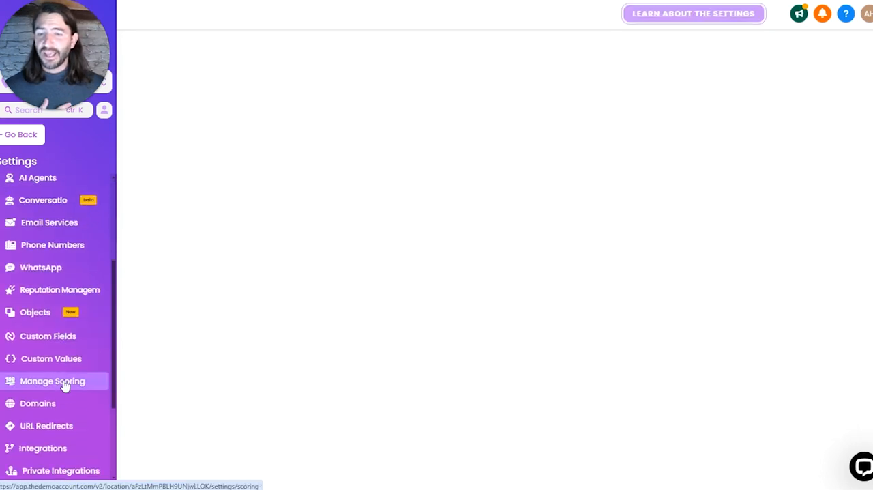
{"action": "scroll", "coordinate": [82, 396], "scroll_direction": "up", "scroll_amount": 5}
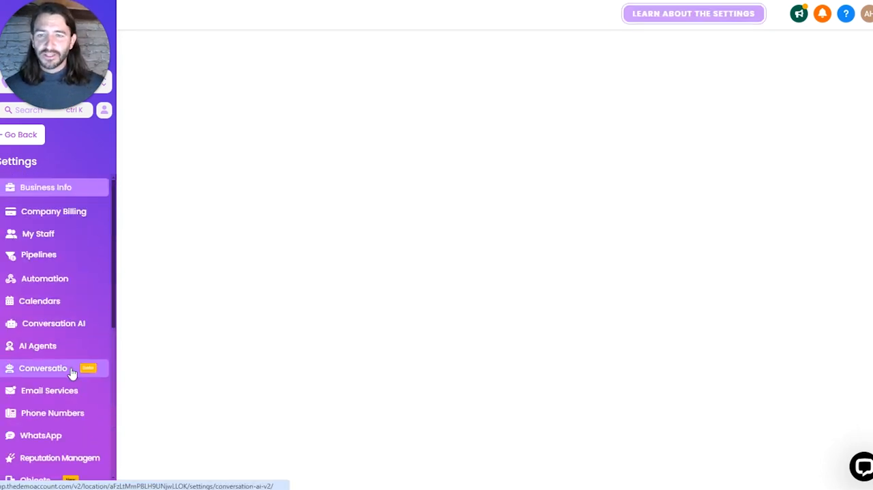
{"action": "scroll", "coordinate": [77, 443], "scroll_direction": "down", "scroll_amount": 2}
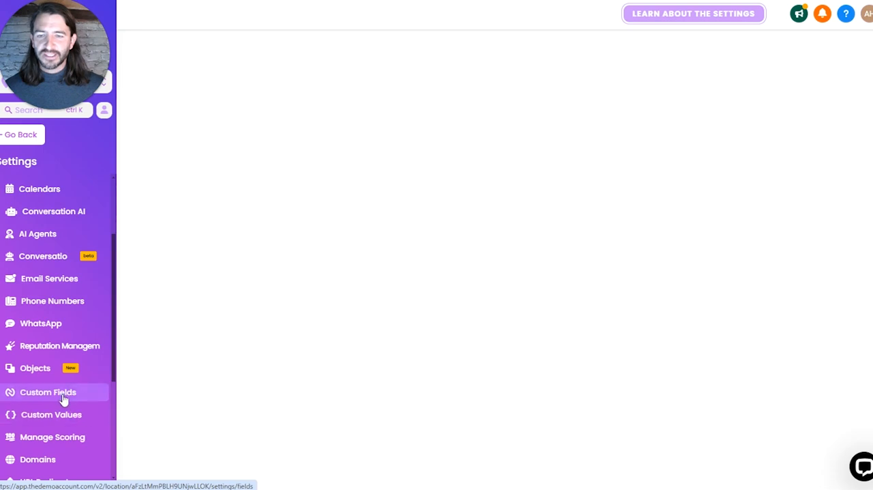
{"action": "left_click", "coordinate": [61, 398]}
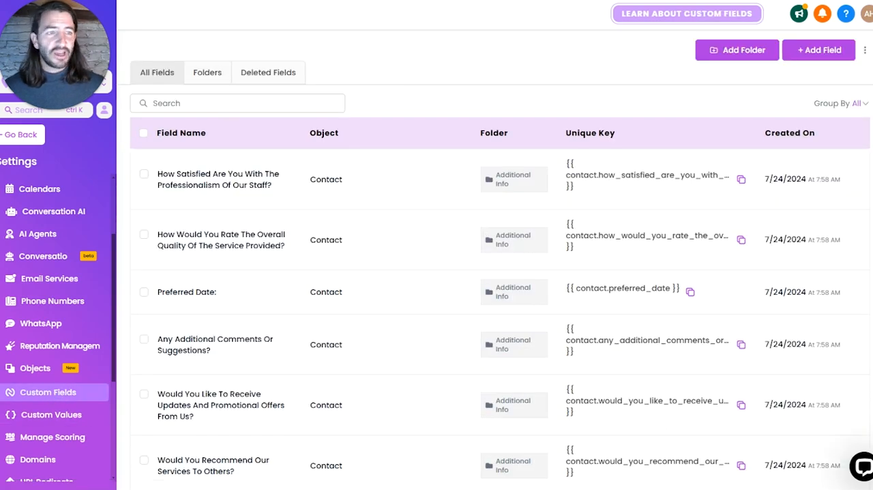
Step: Create a custom field folder named Social Profiles for the Contact object
{"action": "left_click", "coordinate": [752, 54]}
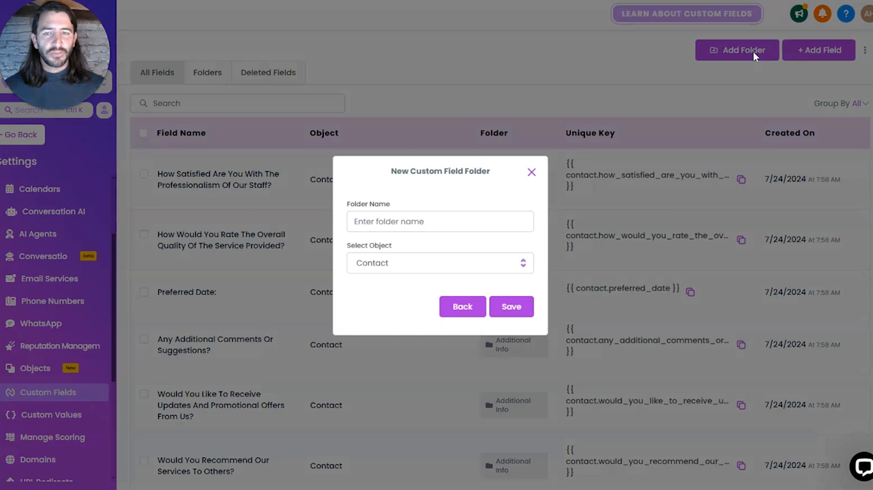
{"action": "left_click", "coordinate": [443, 218]}
{"action": "type", "text": "Social Profiles"}
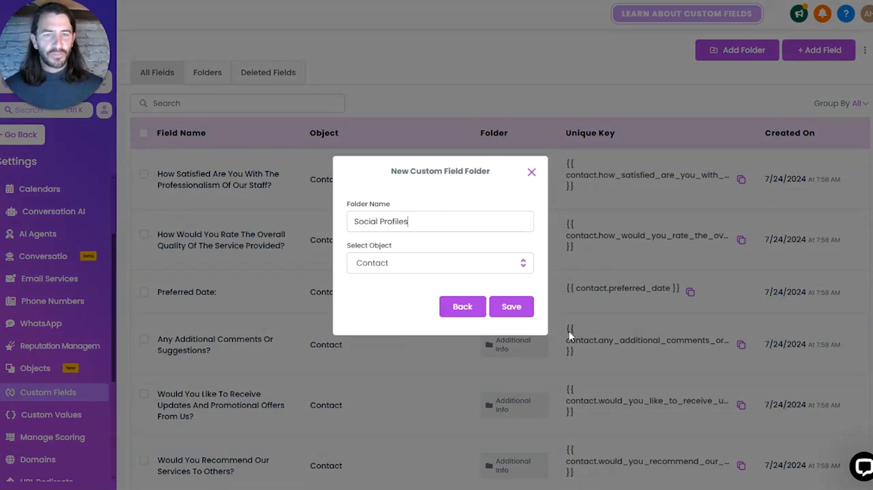
{"action": "left_click", "coordinate": [521, 310]}
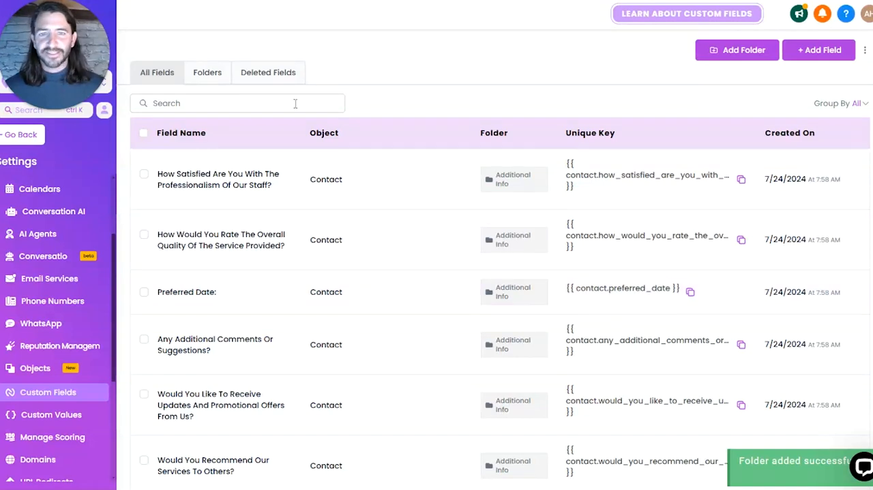
Step: Open the Social Profiles folder and add a single-line contact field named Facebook Profile
{"action": "left_click", "coordinate": [209, 75]}
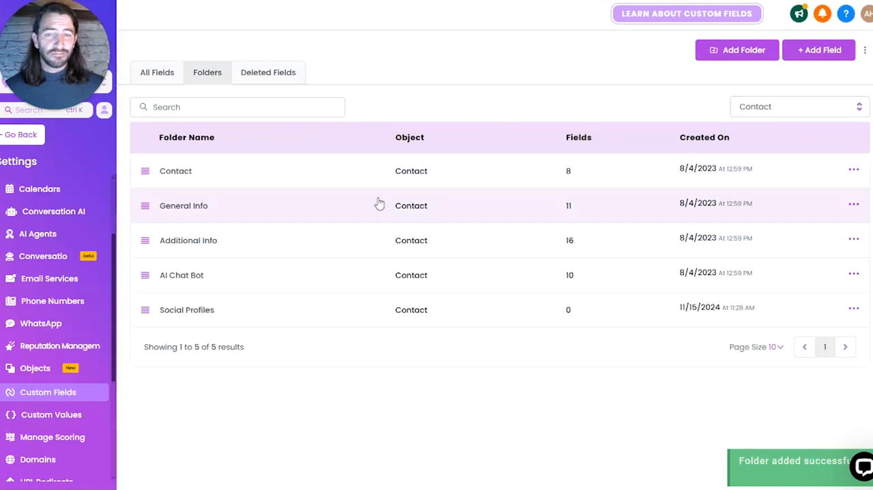
{"action": "left_click", "coordinate": [177, 314]}
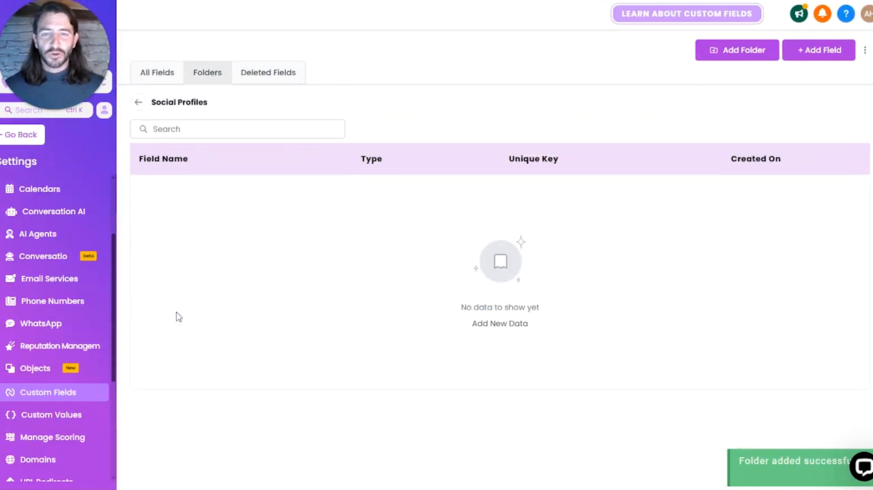
{"action": "left_click", "coordinate": [814, 55]}
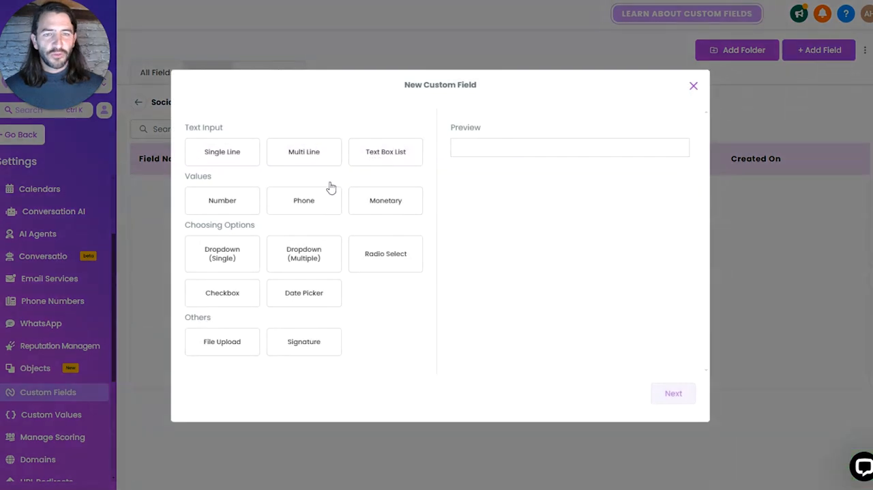
{"action": "left_click", "coordinate": [235, 153]}
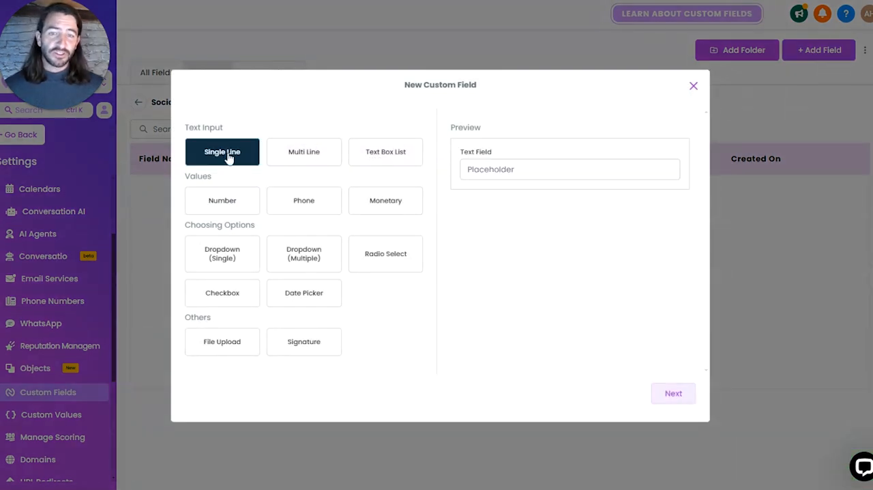
{"action": "left_click", "coordinate": [673, 393]}
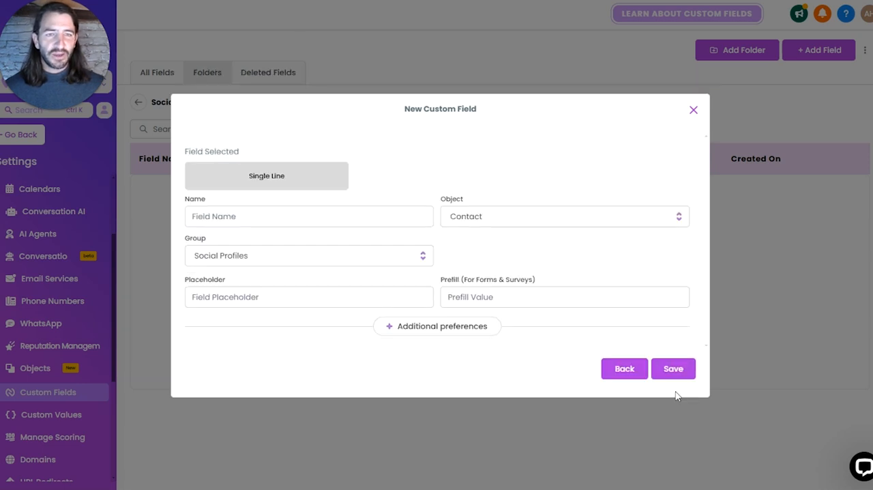
{"action": "left_click", "coordinate": [263, 220]}
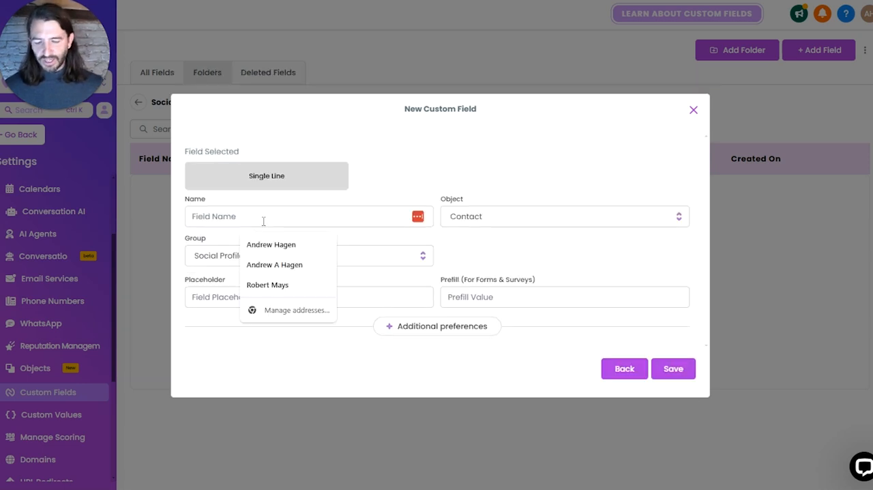
{"action": "type", "text": "Facebook "}
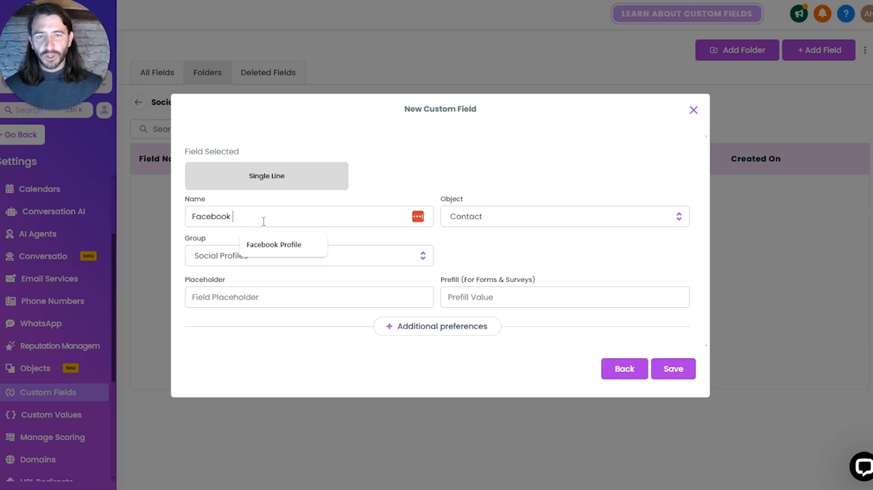
{"action": "type", "text": "Profile"}
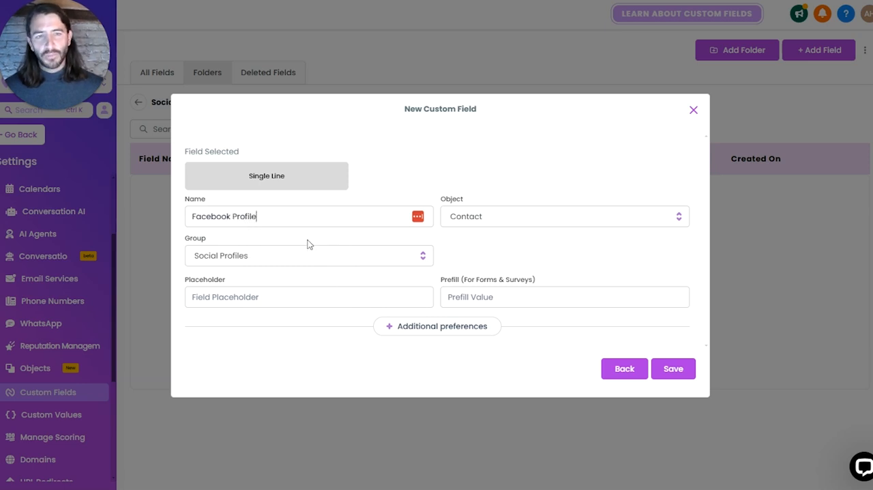
{"action": "left_click", "coordinate": [688, 371]}
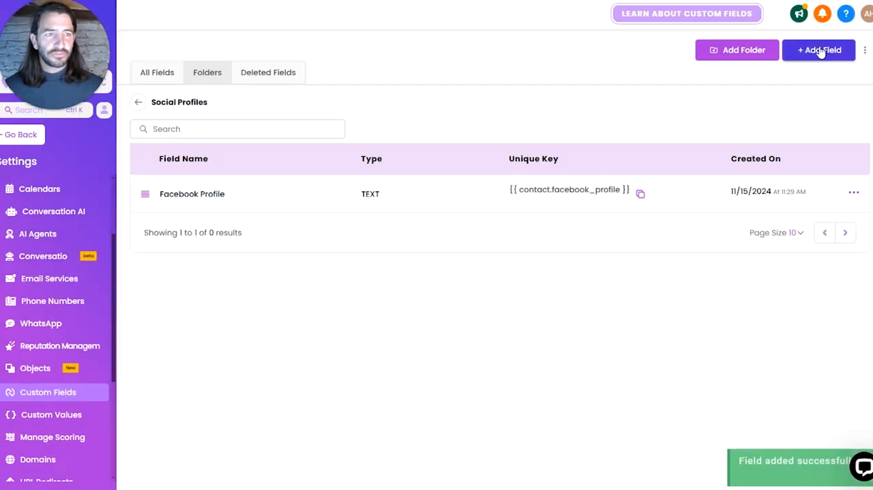
Step: Add a single-line contact field named Instagram Profile to the Social Profiles folder
{"action": "left_click", "coordinate": [818, 52]}
{"action": "left_click", "coordinate": [233, 153]}
{"action": "left_click", "coordinate": [684, 390]}
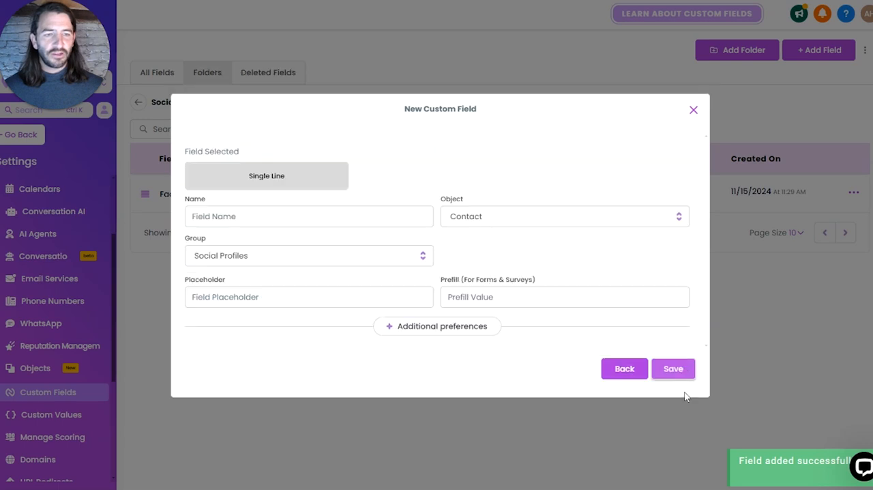
{"action": "left_click", "coordinate": [258, 207]}
{"action": "type", "text": "Instagr"}
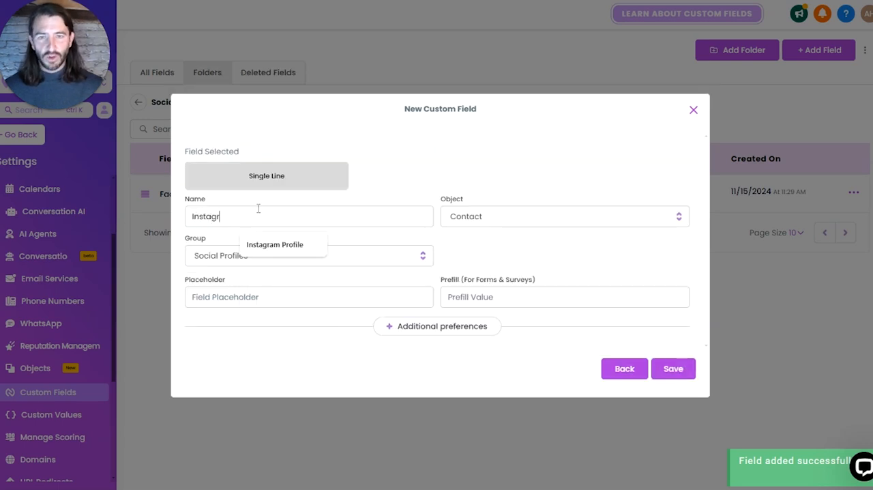
{"action": "type", "text": "am Profile"}
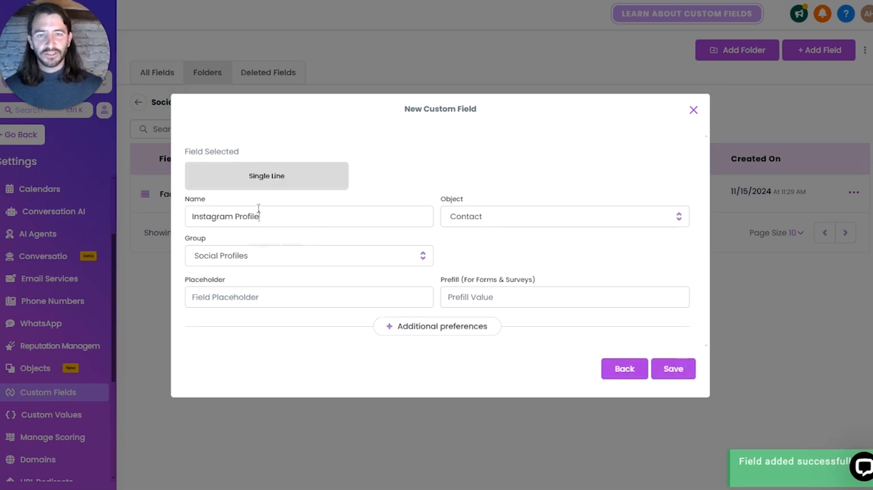
{"action": "left_click", "coordinate": [675, 368]}
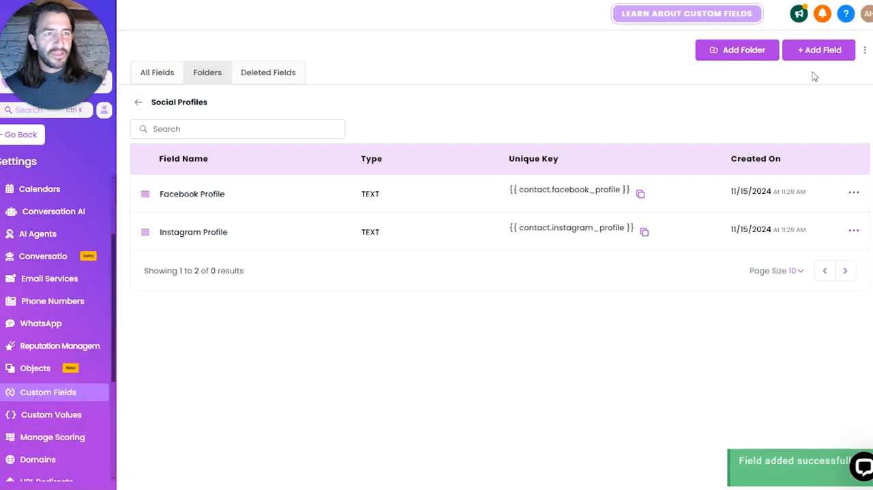
Step: Add a single-line contact field named LinkedIn Profile to the Social Profiles folder
{"action": "left_click", "coordinate": [814, 56]}
{"action": "left_click", "coordinate": [224, 153]}
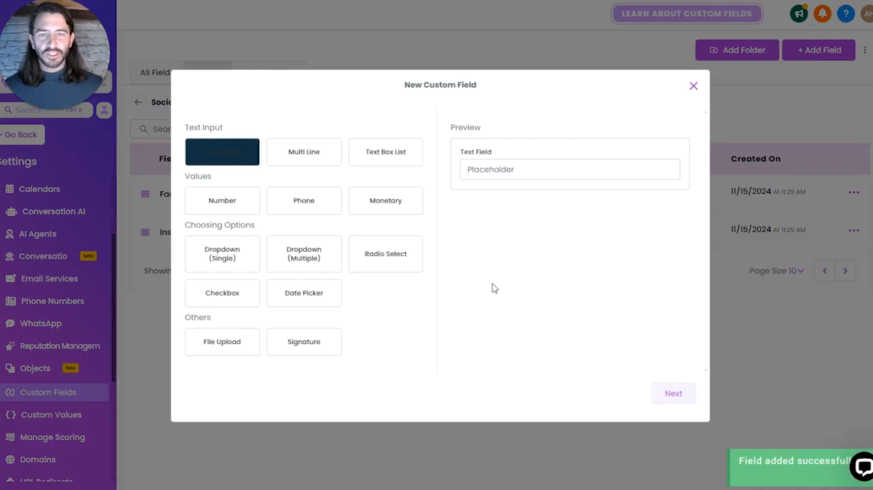
{"action": "left_click", "coordinate": [673, 393]}
{"action": "left_click", "coordinate": [293, 218]}
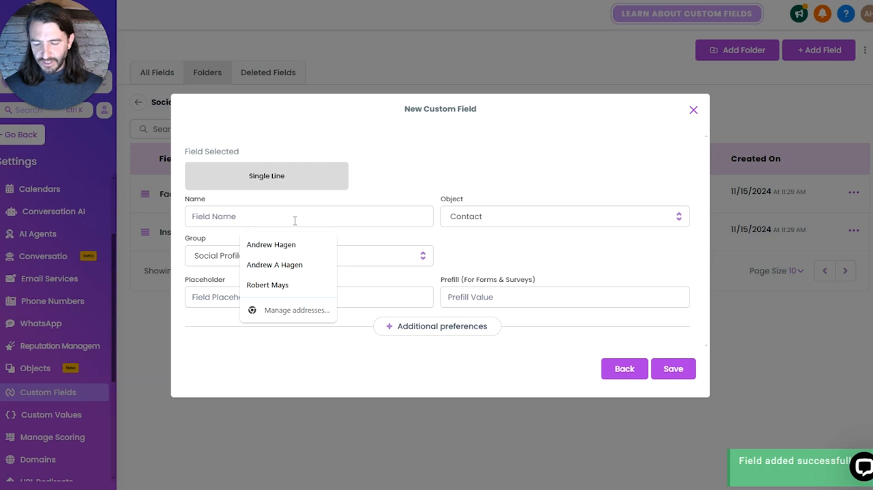
{"action": "type", "text": "LinkedIn"}
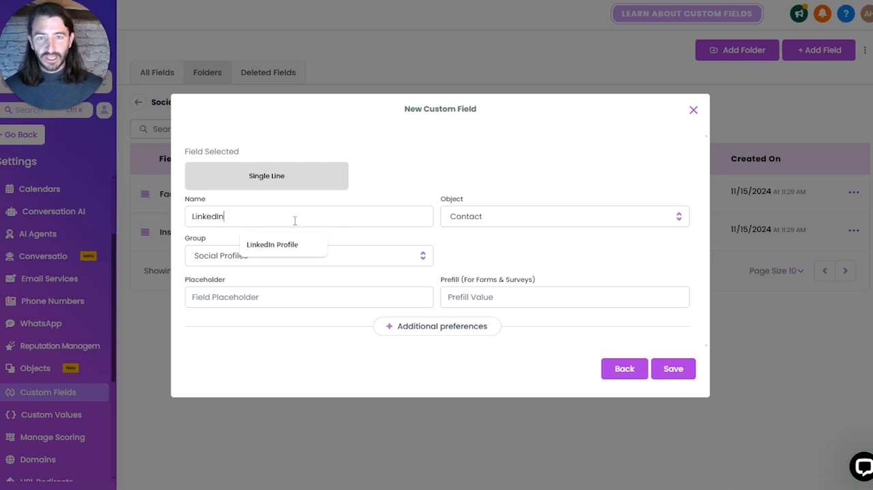
{"action": "type", "text": " Profile"}
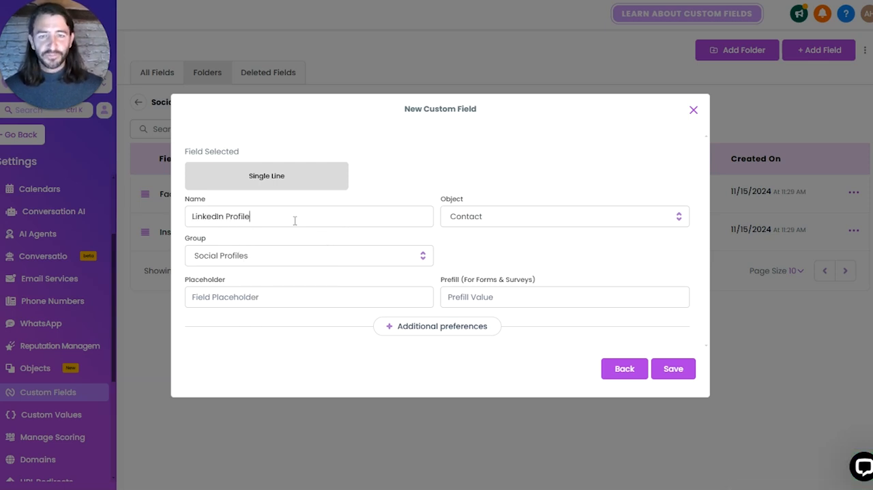
{"action": "left_click", "coordinate": [671, 371]}
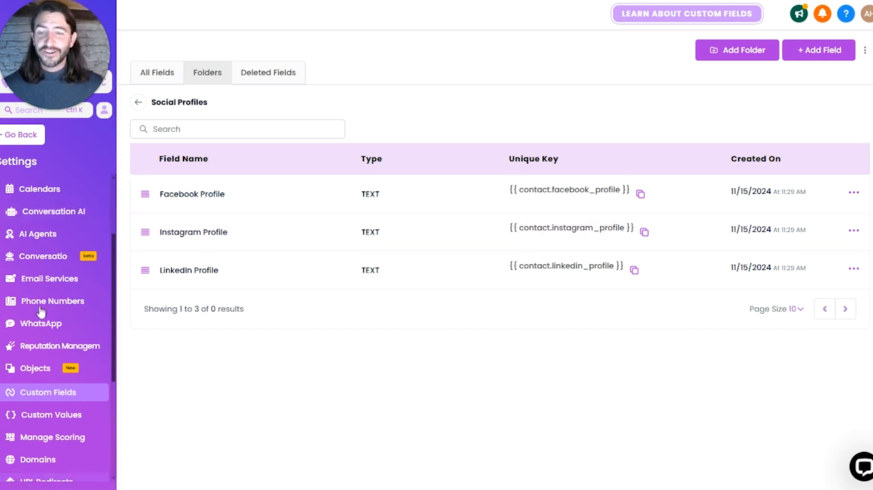
Step: Copy the account's API key from the general information in the Business Info settings
{"action": "scroll", "coordinate": [41, 310], "scroll_direction": "up", "scroll_amount": 3}
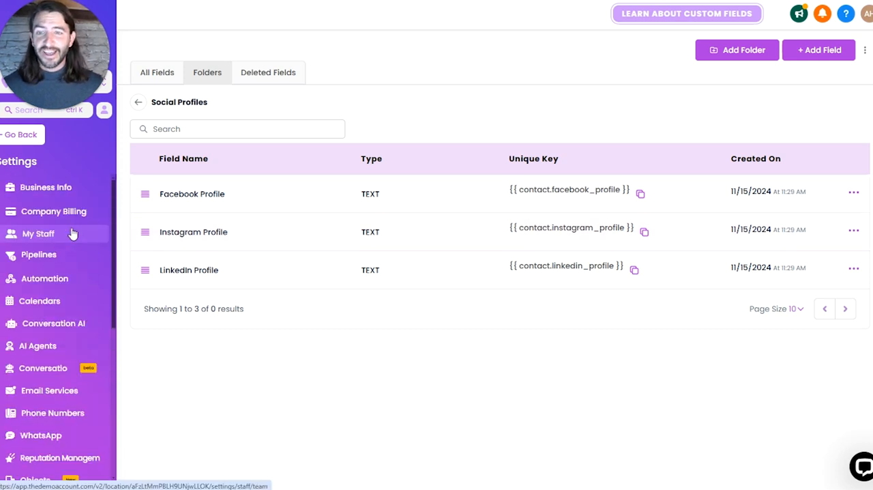
{"action": "left_click", "coordinate": [51, 193]}
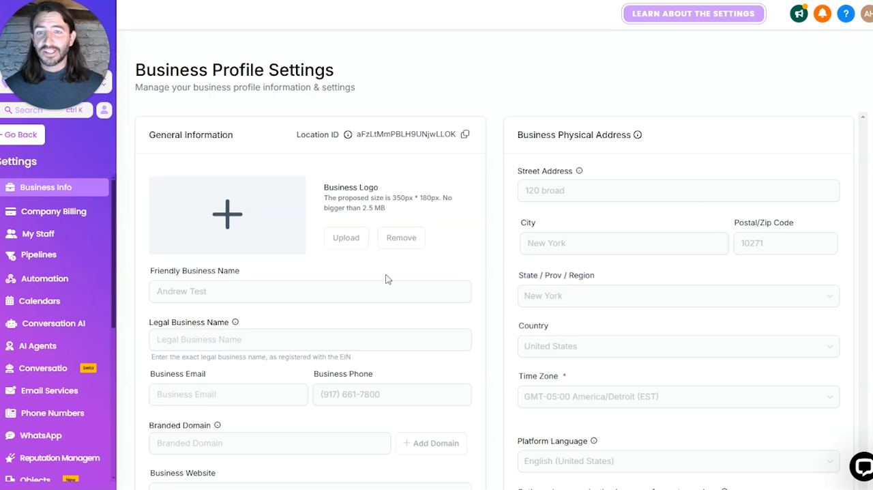
{"action": "scroll", "coordinate": [452, 259], "scroll_direction": "down", "scroll_amount": 3}
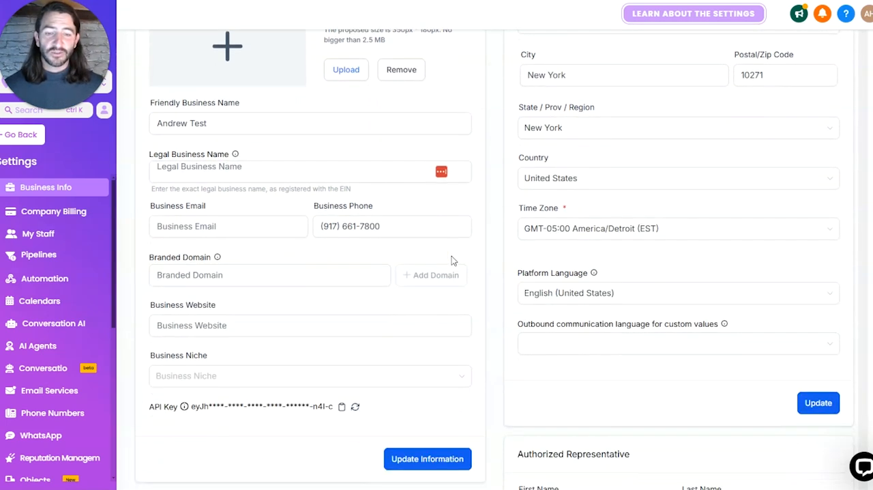
{"action": "scroll", "coordinate": [452, 260], "scroll_direction": "down", "scroll_amount": 2}
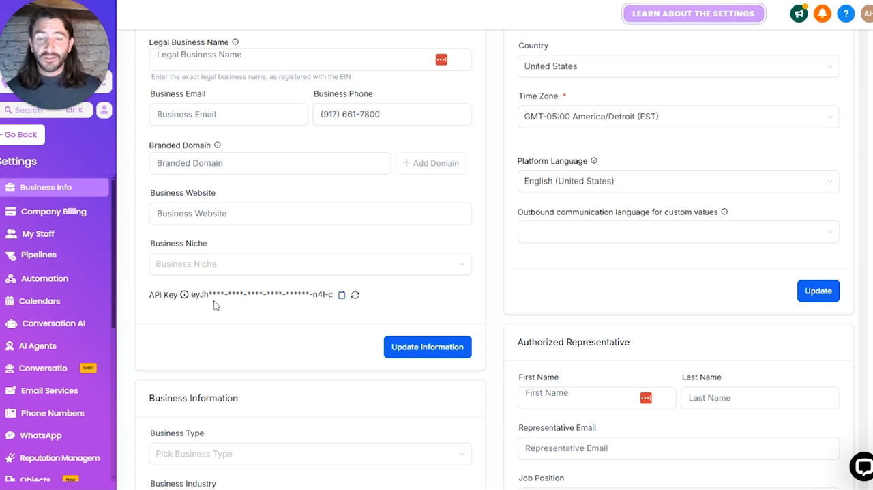
{"action": "left_click", "coordinate": [342, 298]}
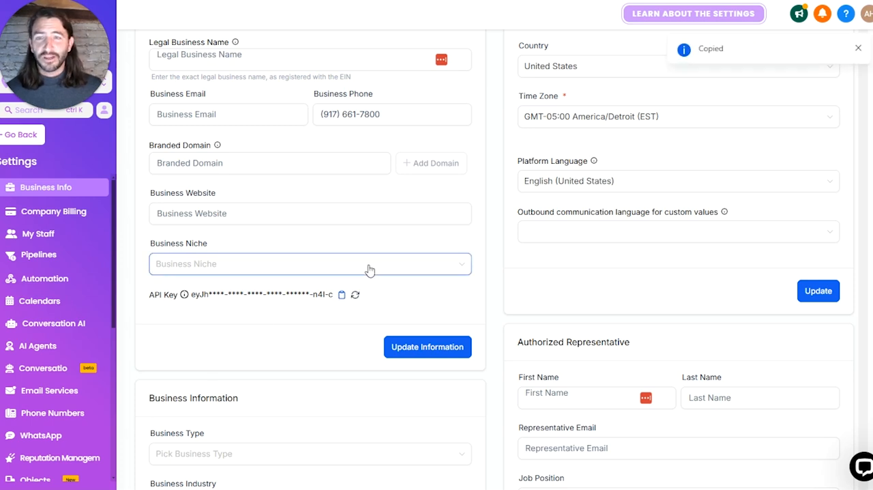
Step: Leave the settings, start a new workflow in Automation and dismiss the multiple opportunities notice
{"action": "left_click", "coordinate": [24, 136]}
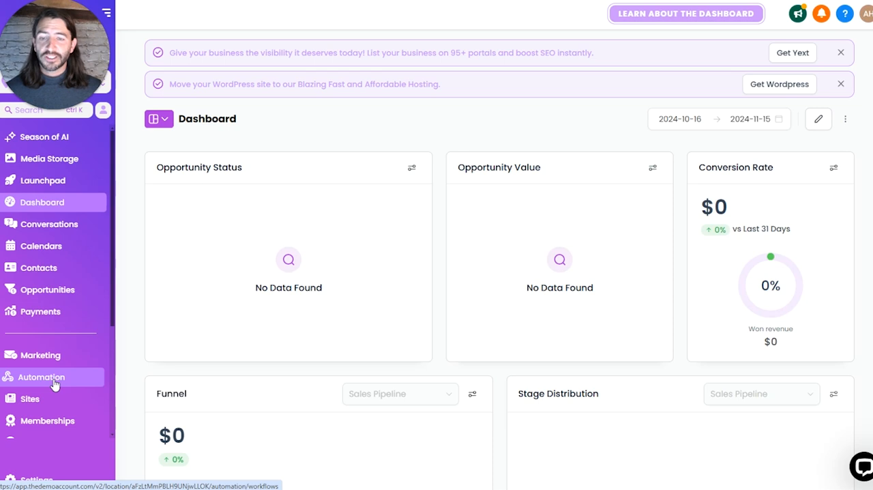
{"action": "left_click", "coordinate": [54, 384]}
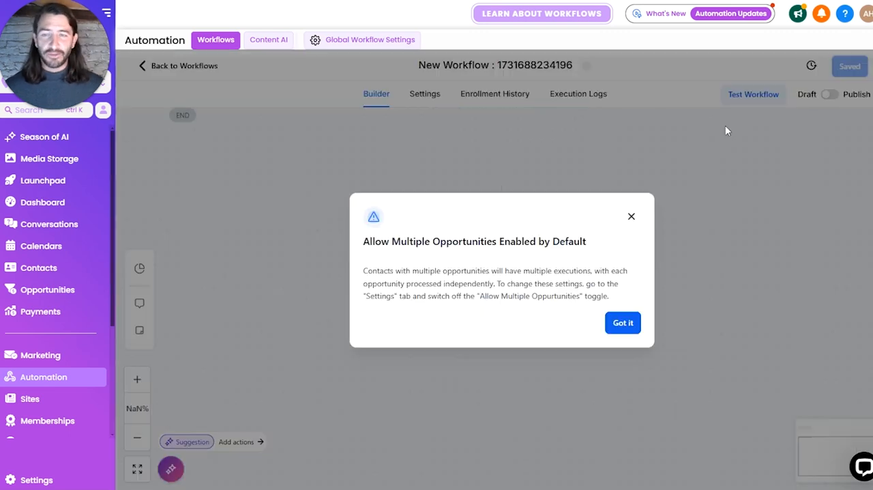
{"action": "left_click", "coordinate": [625, 325]}
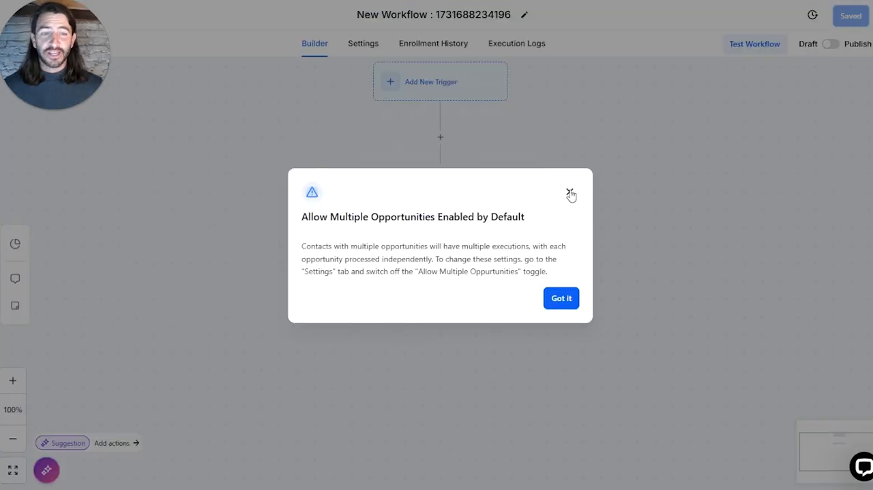
{"action": "left_click", "coordinate": [570, 194]}
Step: Rename the workflow as Outreach AI: Social Profiles
{"action": "left_click", "coordinate": [424, 13]}
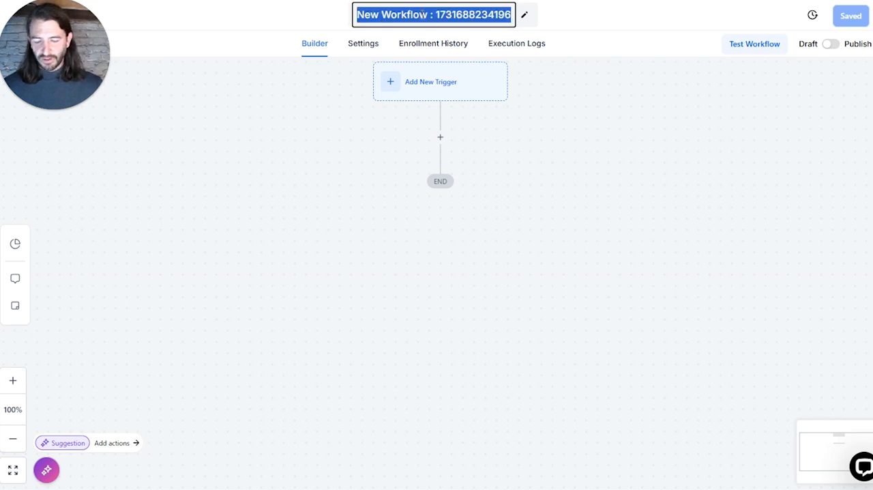
{"action": "type", "text": "Outreach AI"}
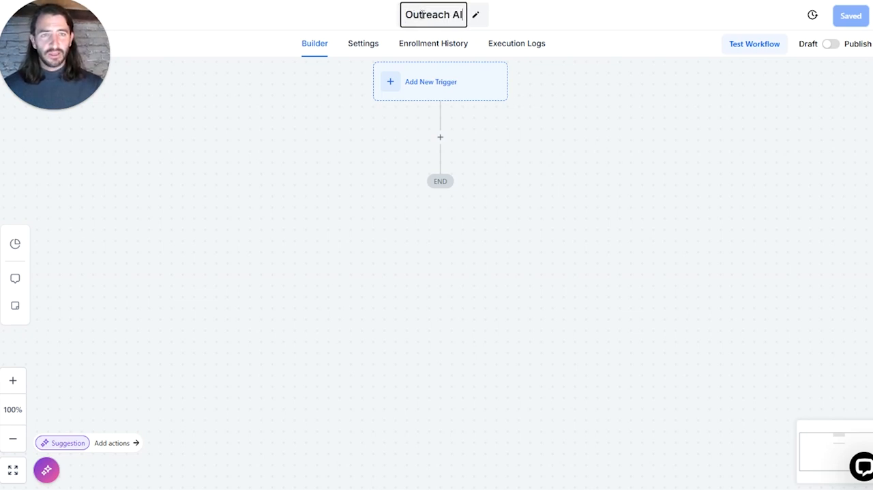
{"action": "type", "text": ": Social Proif"}
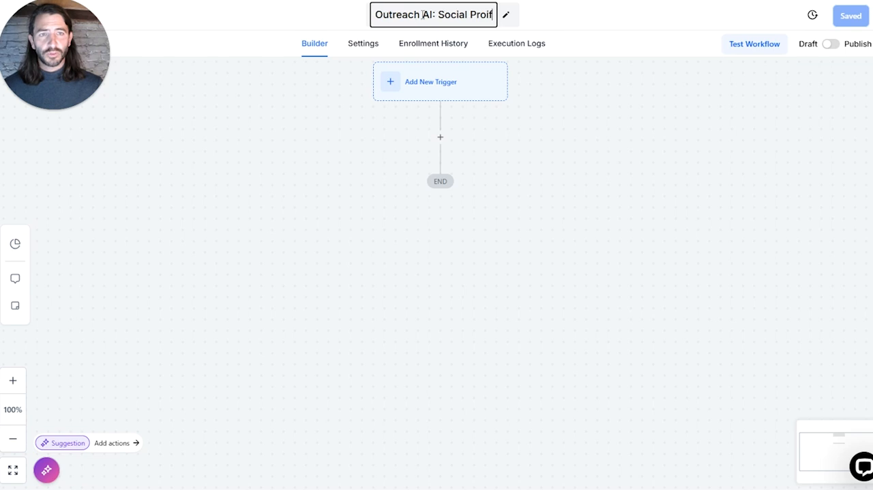
{"action": "key", "text": "BackSpace"}
{"action": "key", "text": "BackSpace"}
{"action": "type", "text": "files"}
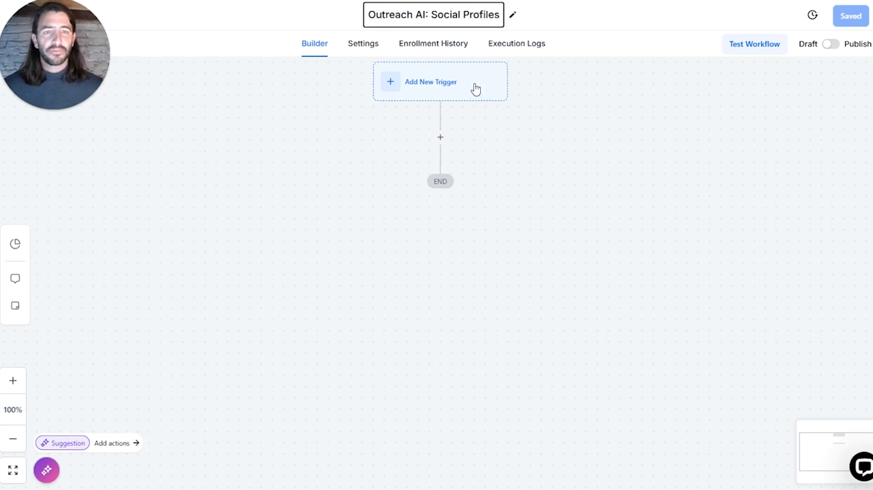
Step: Add a Contact Created trigger to the workflow without filters and save it
{"action": "left_click", "coordinate": [400, 86]}
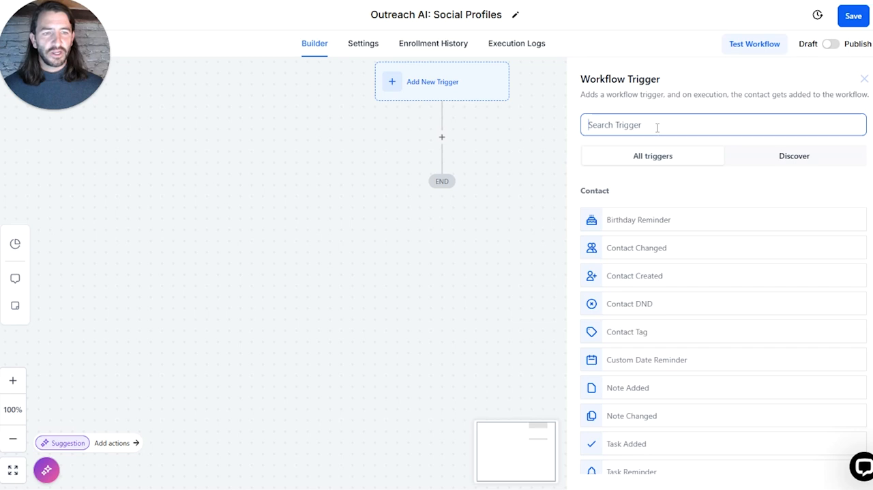
{"action": "left_click", "coordinate": [649, 281]}
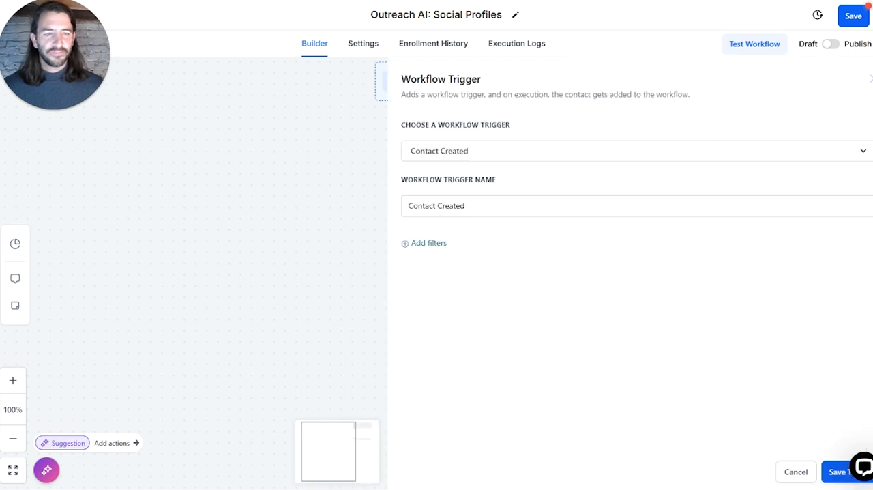
{"action": "left_click", "coordinate": [836, 472]}
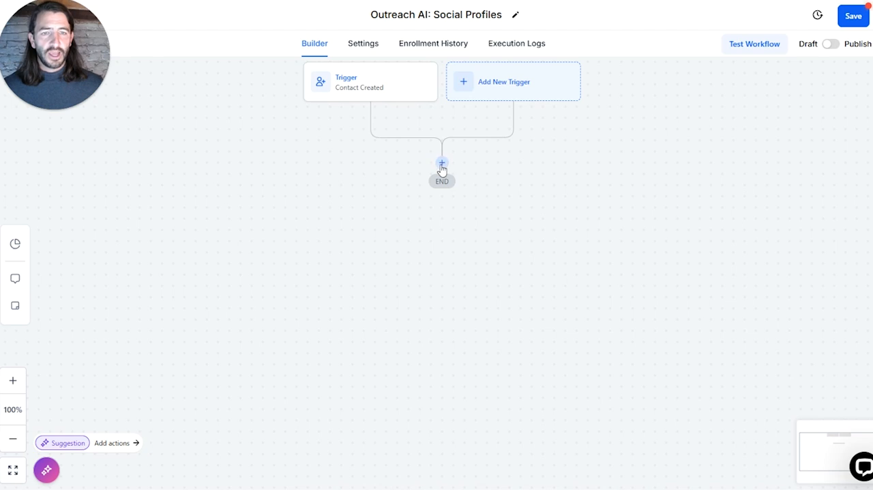
{"action": "left_click", "coordinate": [442, 165]}
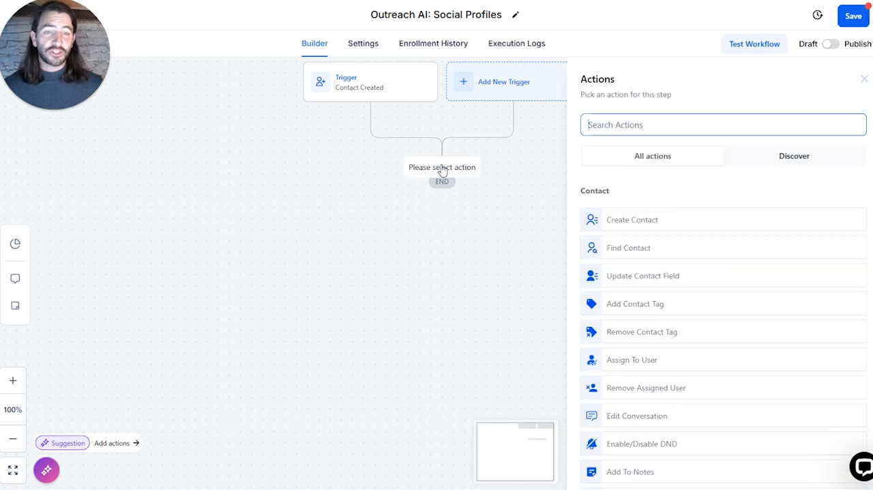
{"action": "type", "text": "webh"}
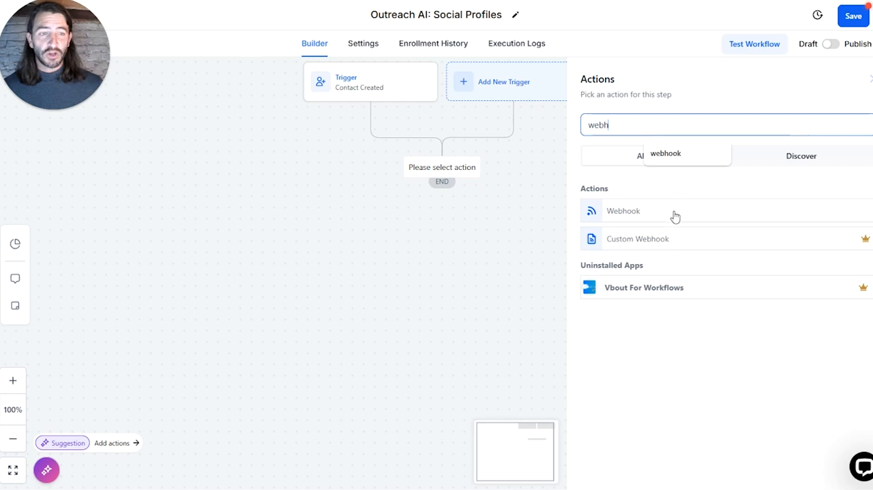
{"action": "left_click", "coordinate": [640, 215]}
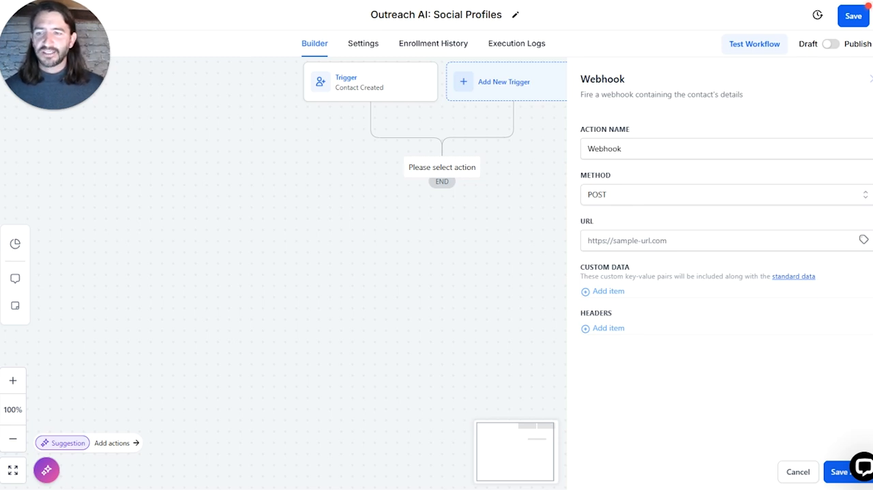
{"action": "left_click", "coordinate": [671, 246]}
{"action": "key", "text": "ctrl+v"}
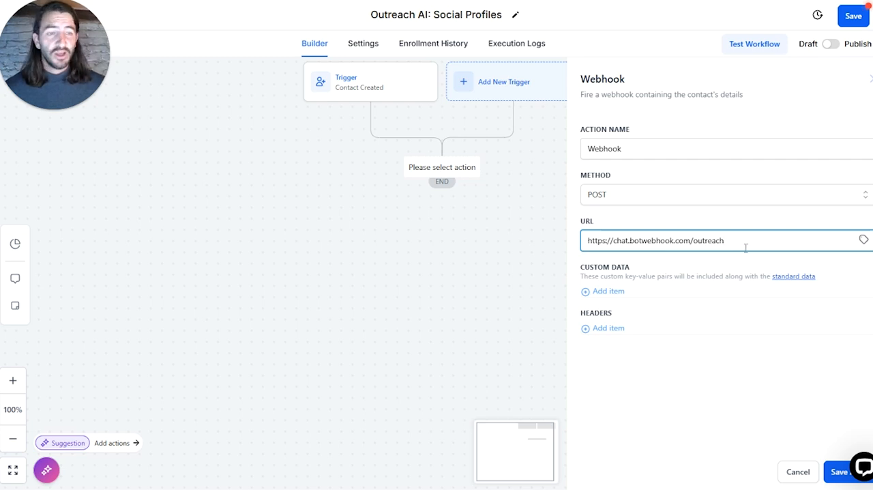
Step: Leave the webhook without custom data, add a locationkey header containing the copied API key, and save the action
{"action": "left_click", "coordinate": [614, 293]}
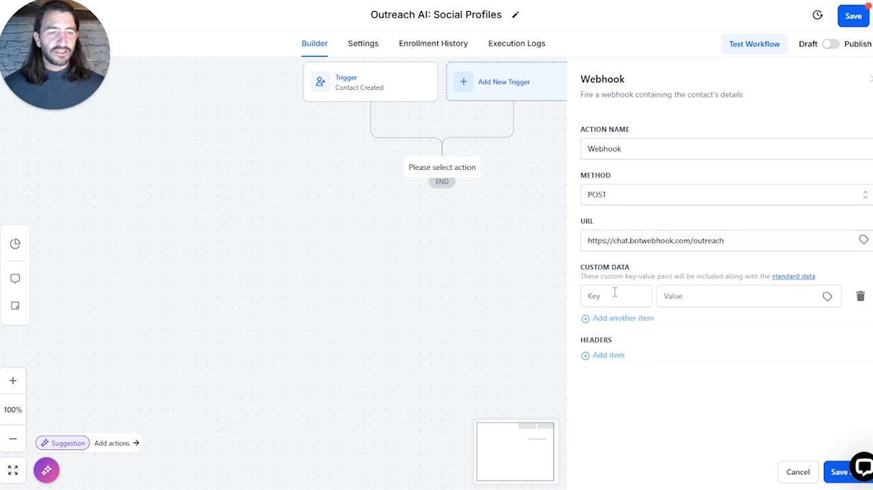
{"action": "left_click", "coordinate": [860, 296]}
{"action": "left_click", "coordinate": [613, 328]}
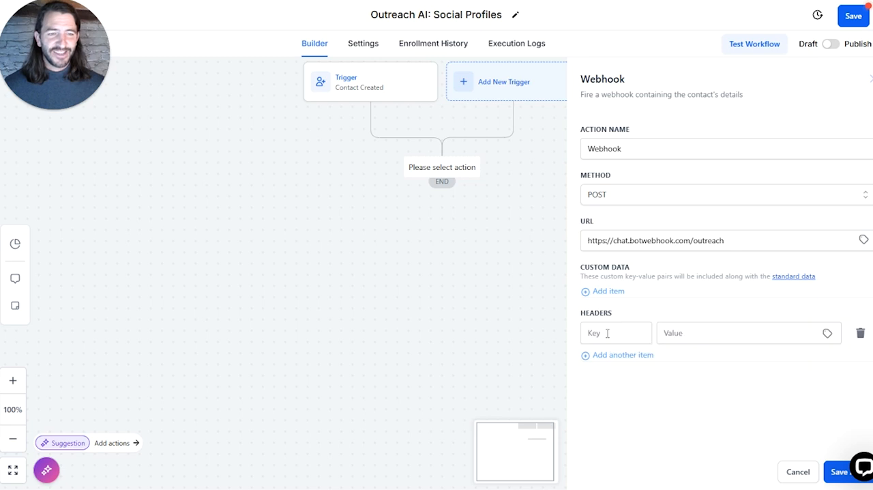
{"action": "left_click", "coordinate": [596, 333]}
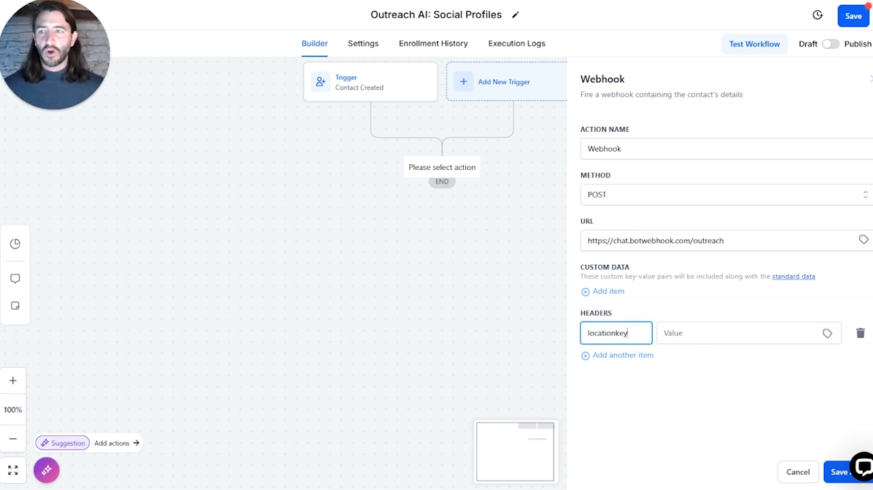
{"action": "key", "text": "Tab"}
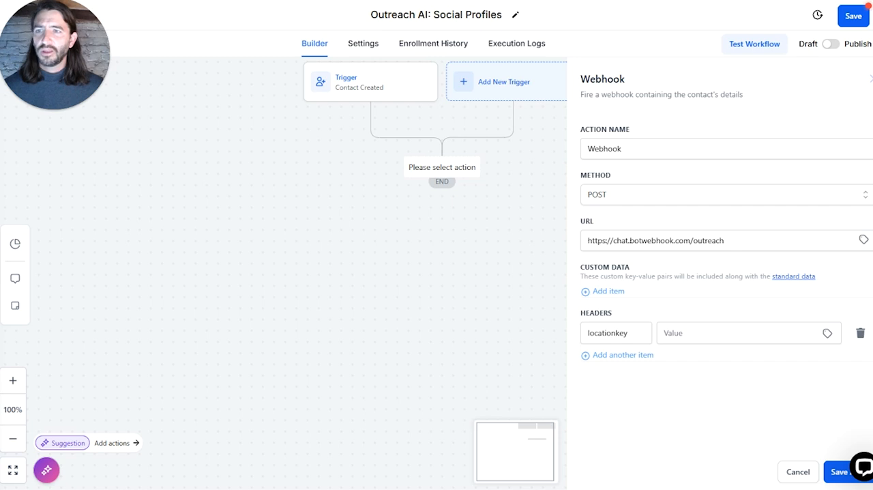
{"action": "left_click", "coordinate": [695, 332]}
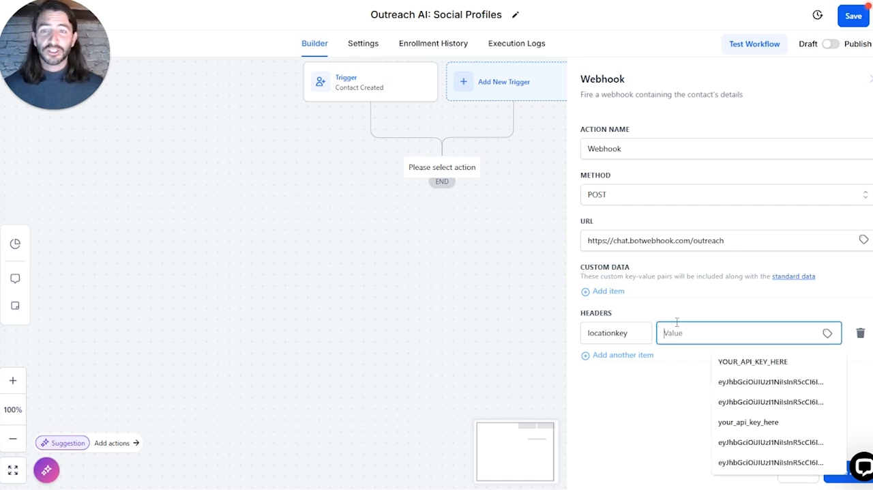
{"action": "key", "text": "ctrl+v"}
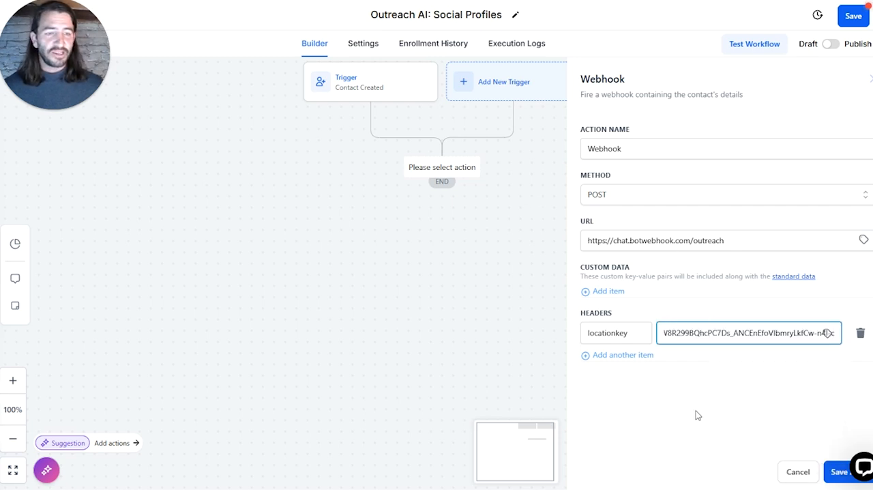
{"action": "left_click", "coordinate": [836, 471]}
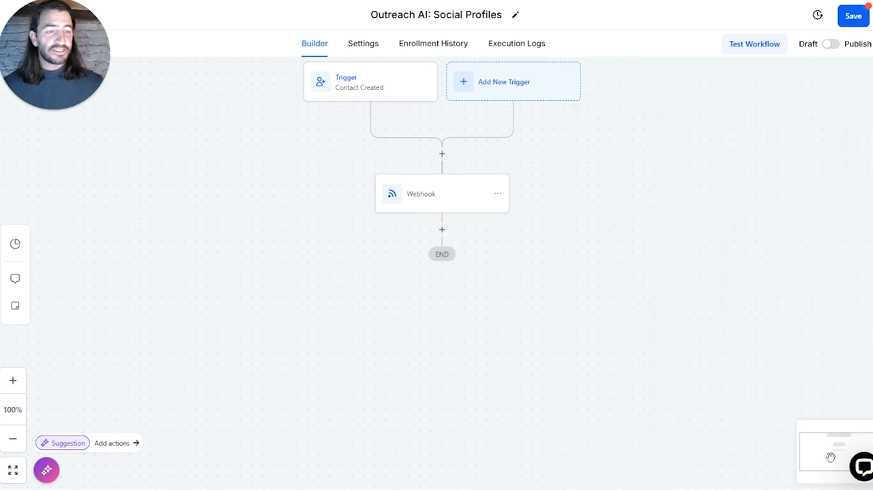
Step: Set the workflow to Publish, save it and dismiss the notification
{"action": "left_click", "coordinate": [829, 45]}
{"action": "left_click", "coordinate": [854, 16]}
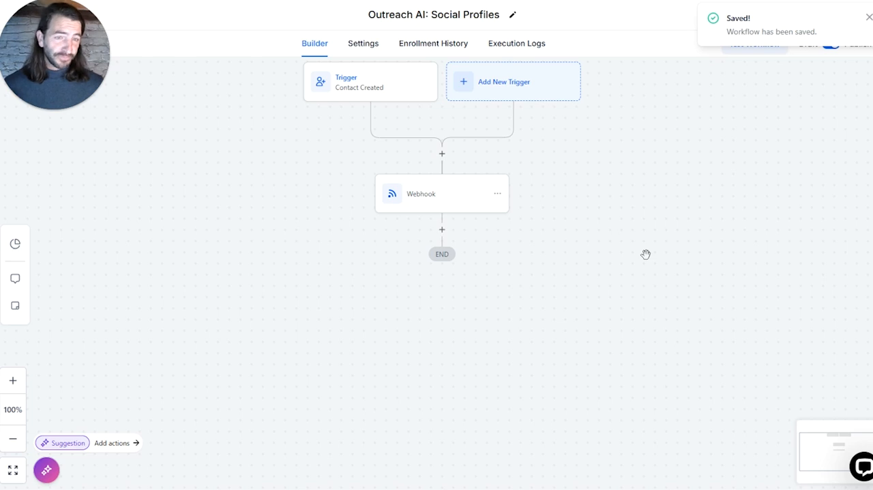
{"action": "left_click", "coordinate": [869, 19]}
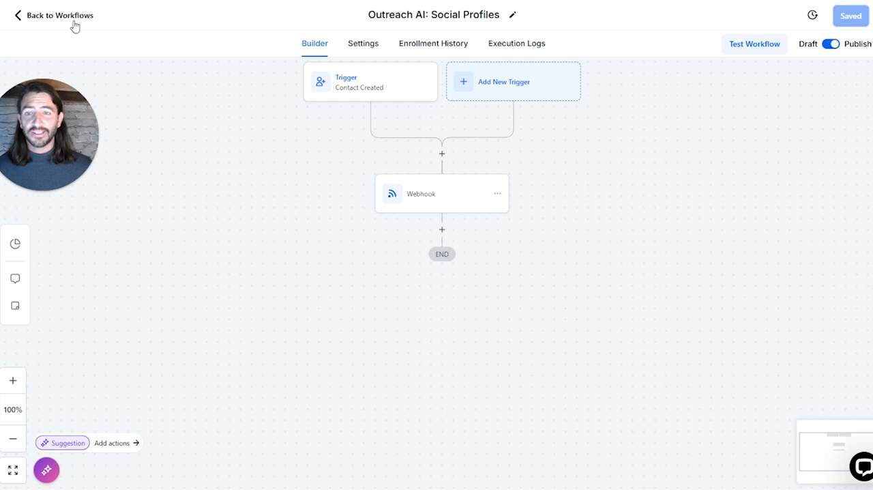
Step: Leave the workflow and search the contacts for the test contact's e-mail address
{"action": "left_click", "coordinate": [60, 15]}
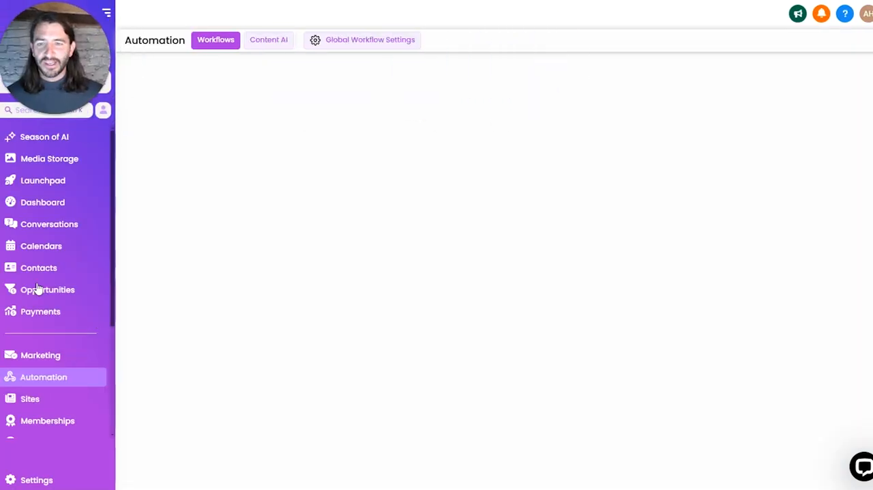
{"action": "left_click", "coordinate": [36, 273]}
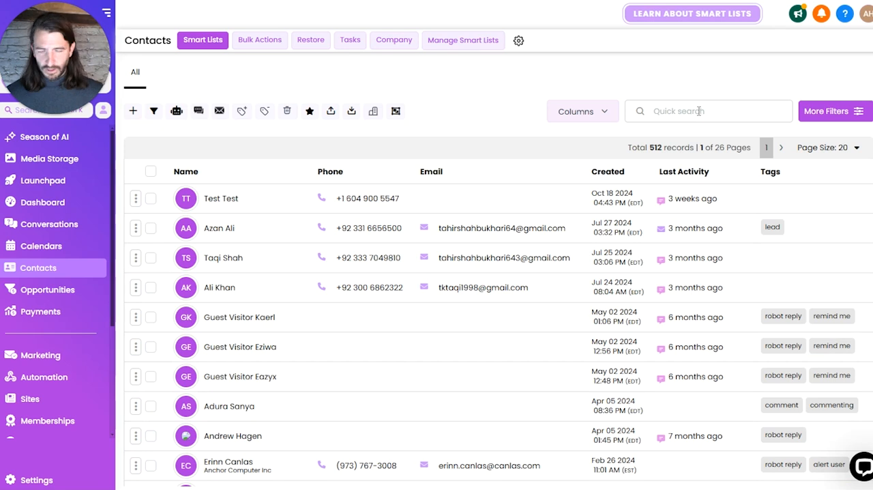
{"action": "left_click", "coordinate": [698, 112]}
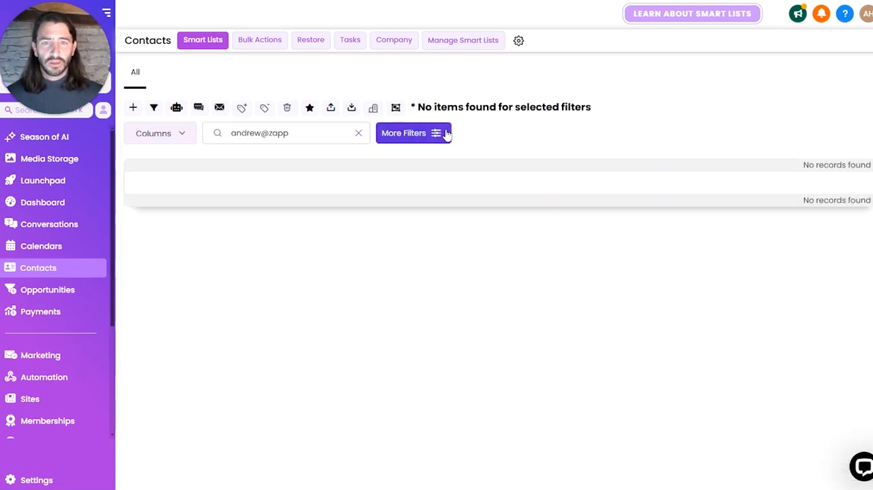
{"action": "key", "text": "ctrl+a"}
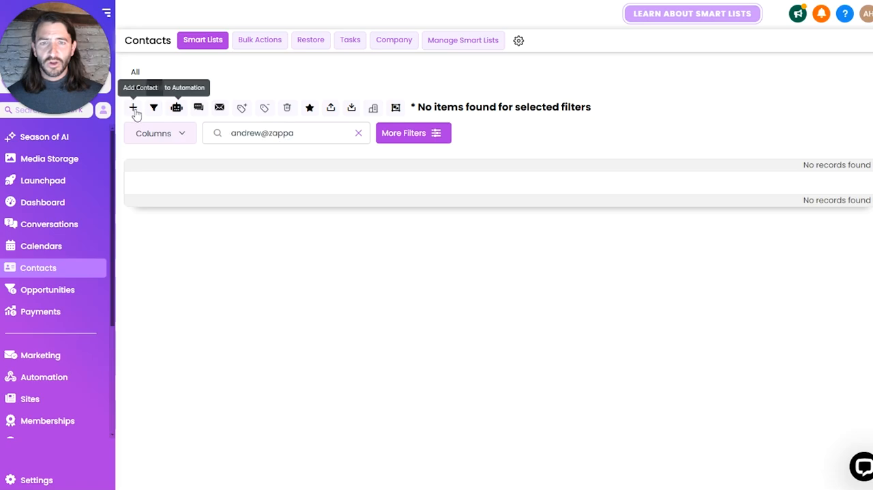
Step: Create a new Lead contact with the test person's first name, last name and e-mail address, and save it
{"action": "left_click", "coordinate": [135, 109]}
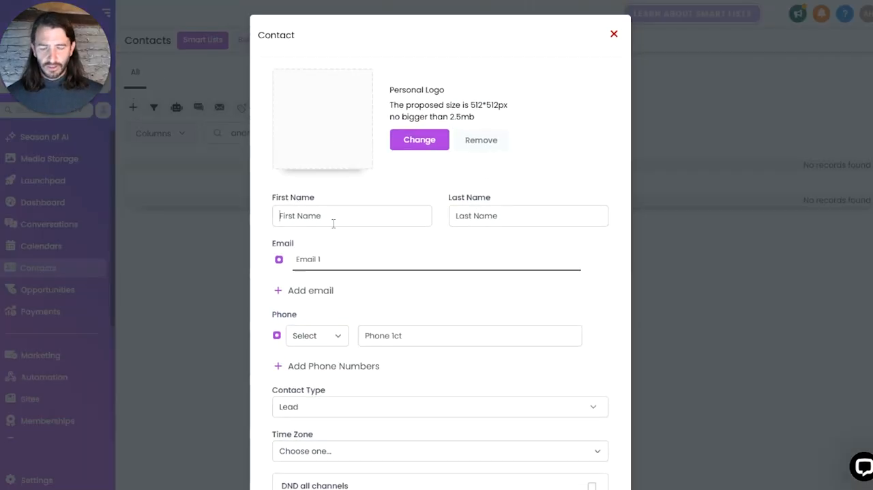
{"action": "key", "text": "Tab"}
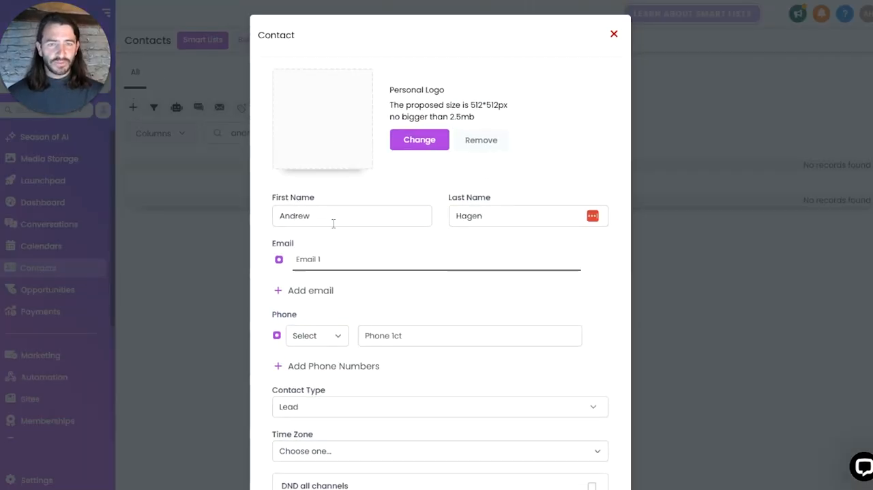
{"action": "key", "text": "Tab"}
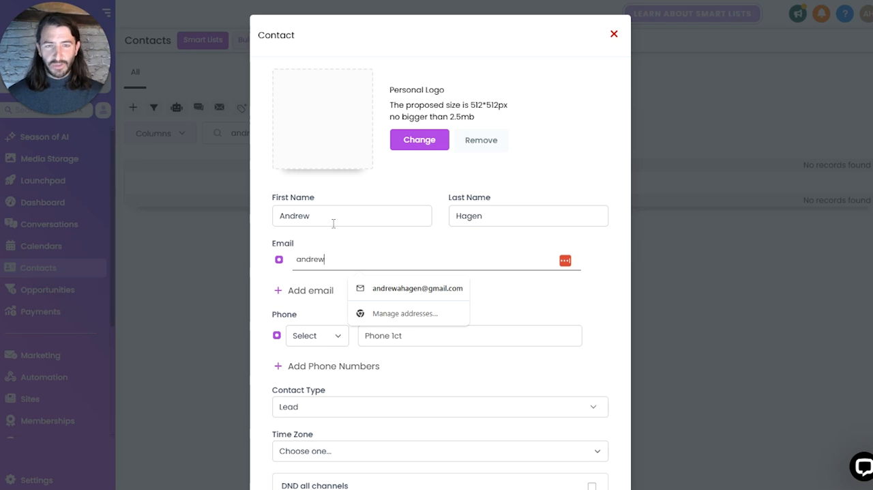
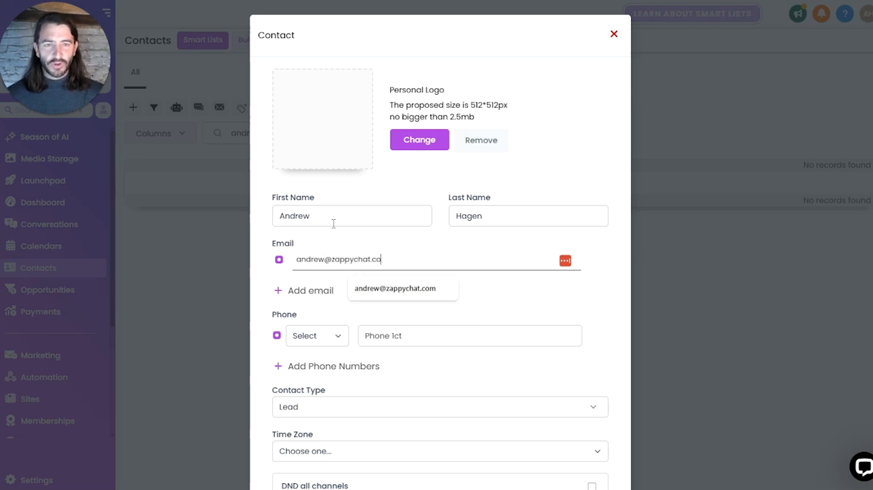
{"action": "scroll", "coordinate": [505, 268], "scroll_direction": "down", "scroll_amount": 3}
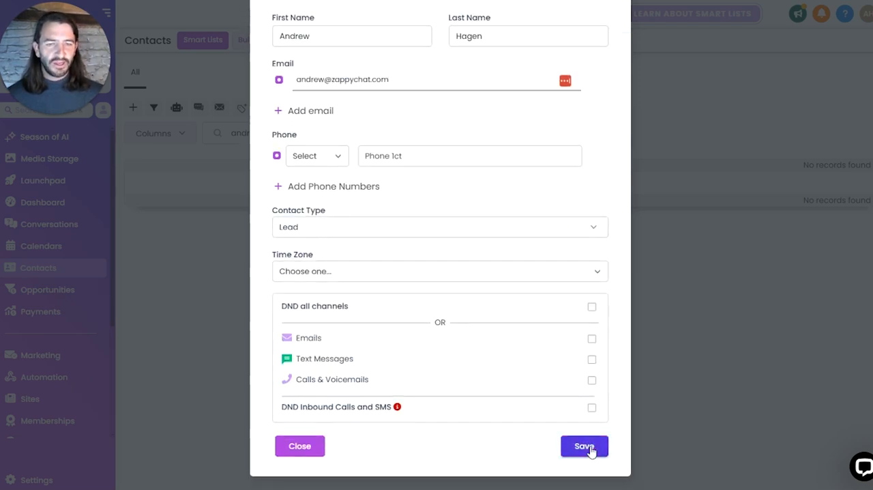
{"action": "left_click", "coordinate": [587, 449]}
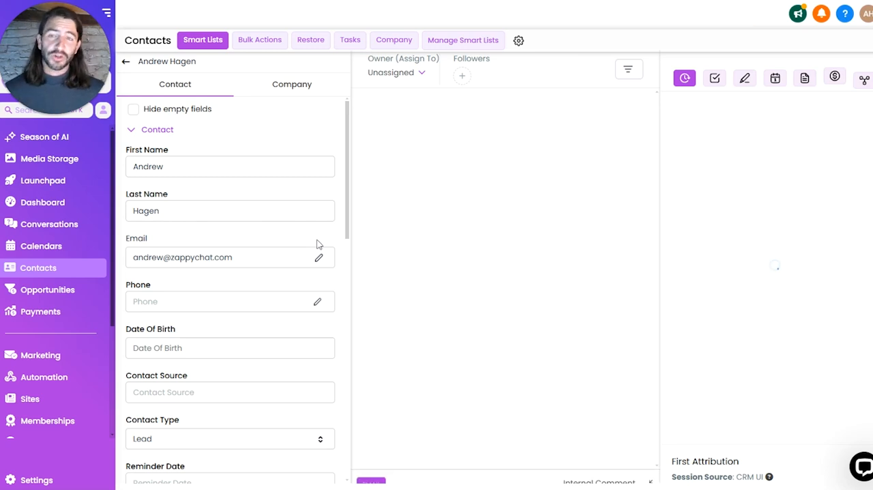
Step: Expand the new contact's Social Profiles section, reload the record and check its Facebook, Instagram and LinkedIn profile fields
{"action": "scroll", "coordinate": [296, 267], "scroll_direction": "down", "scroll_amount": 3}
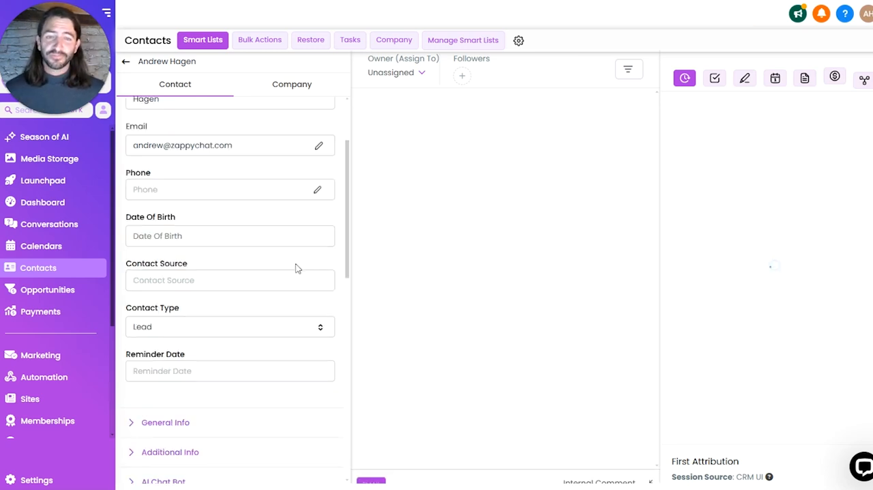
{"action": "scroll", "coordinate": [296, 271], "scroll_direction": "down", "scroll_amount": 2}
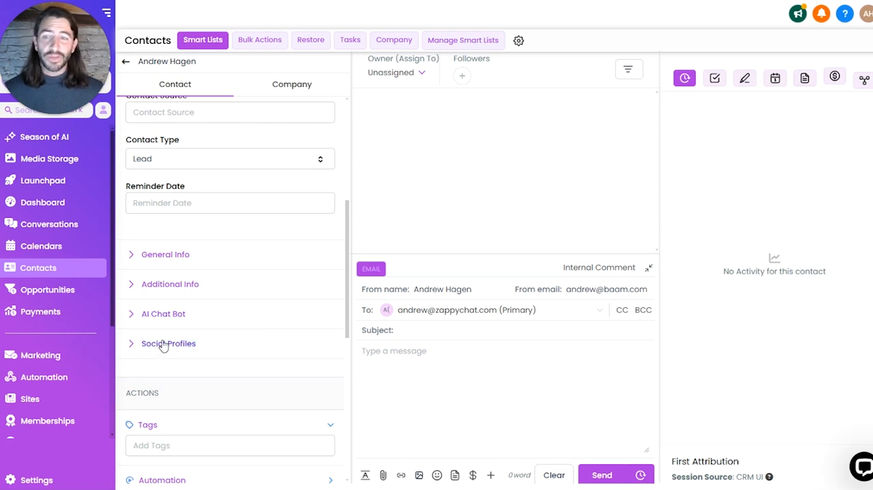
{"action": "left_click", "coordinate": [167, 346]}
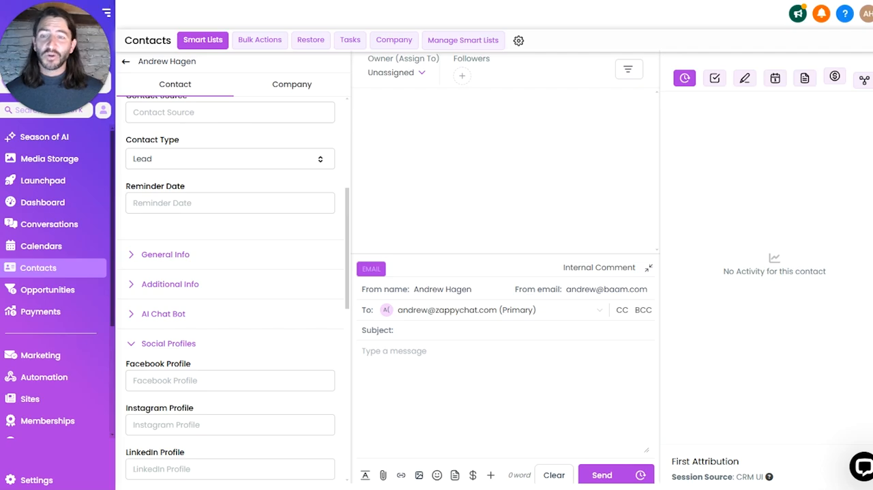
{"action": "key", "text": "F5"}
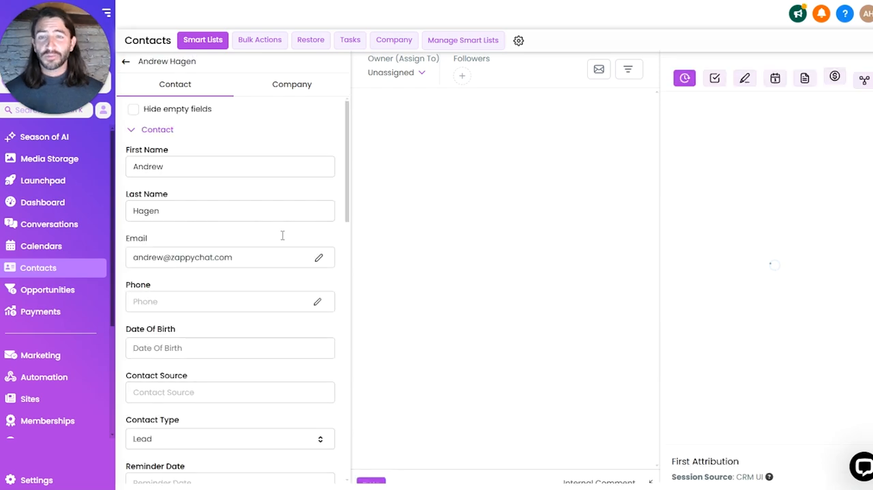
{"action": "scroll", "coordinate": [284, 244], "scroll_direction": "down", "scroll_amount": 5}
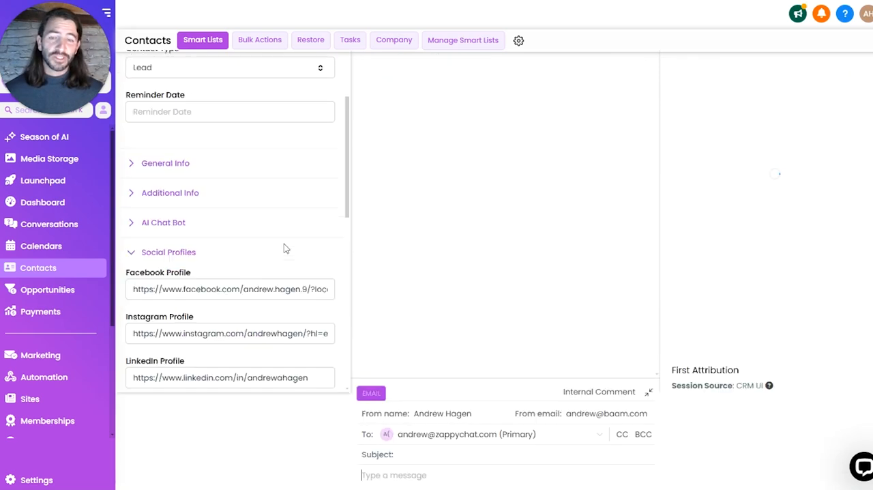
Step: Open the contact's Facebook Profile link in a new browser tab to check it, and return to the contact record
{"action": "scroll", "coordinate": [286, 277], "scroll_direction": "down", "scroll_amount": 2}
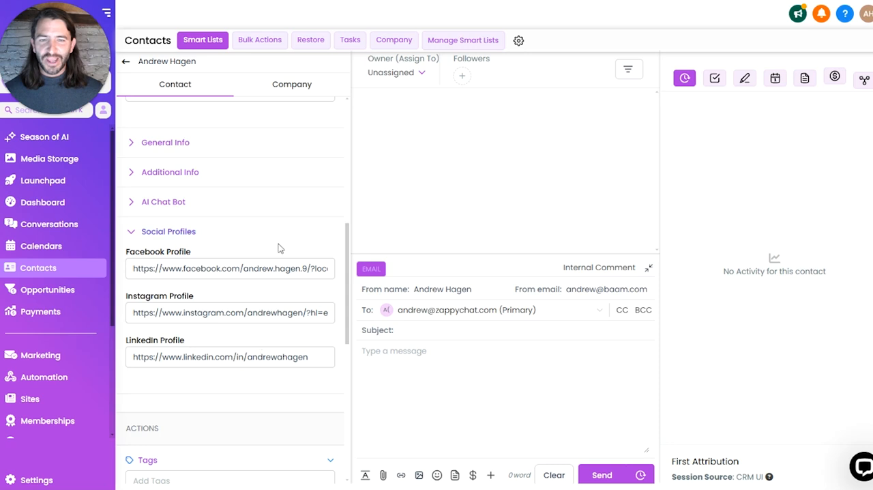
{"action": "triple_click", "coordinate": [273, 273]}
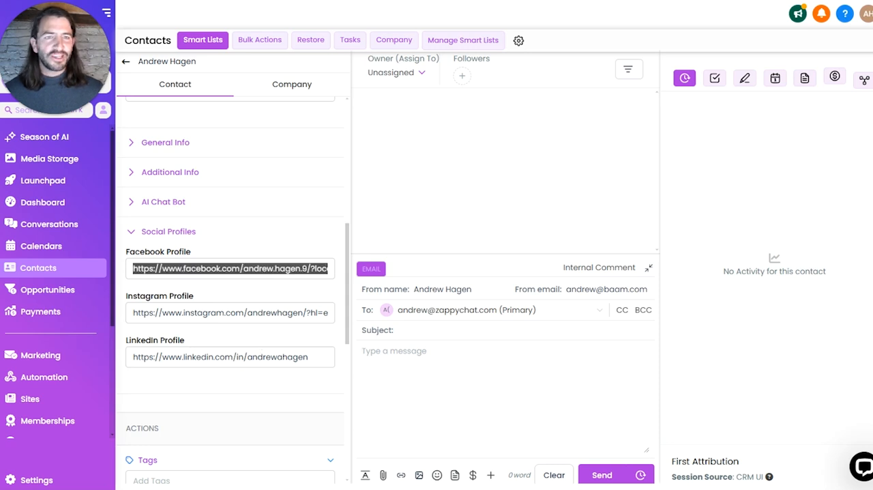
{"action": "key", "text": "ctrl+t"}
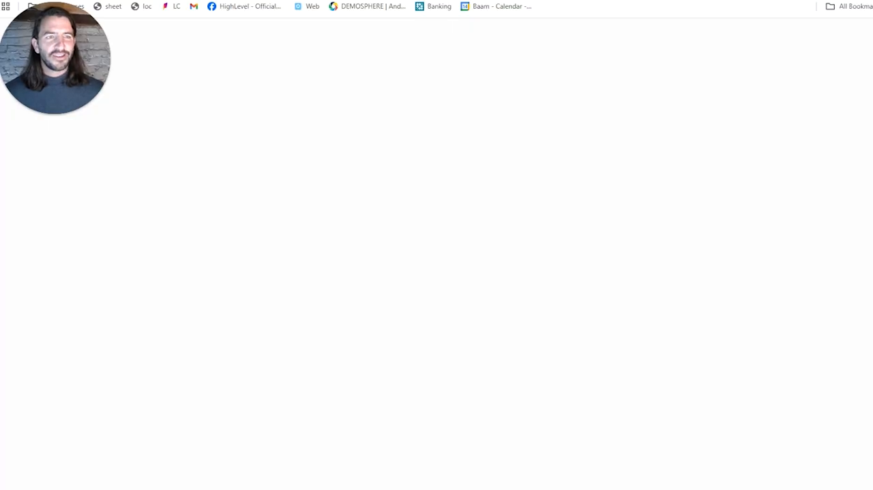
{"action": "key", "text": "ctrl+v"}
{"action": "key", "text": "Return"}
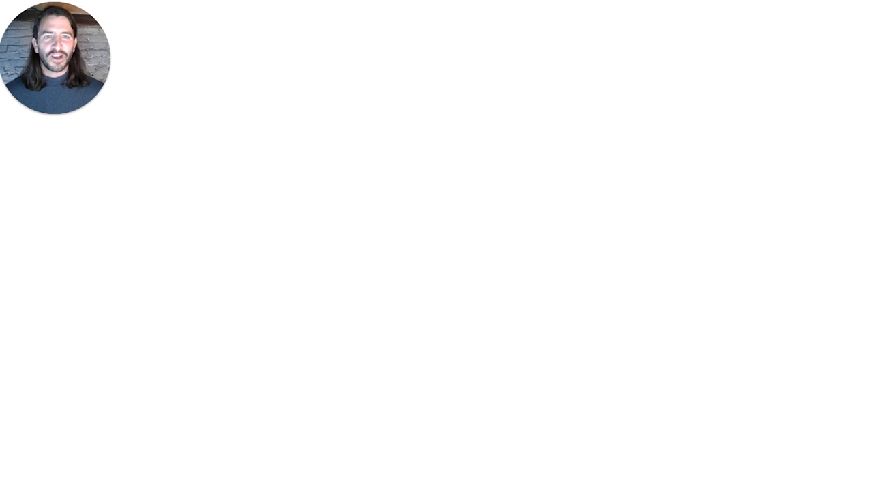
{"action": "key", "text": "ctrl+shift+Tab"}
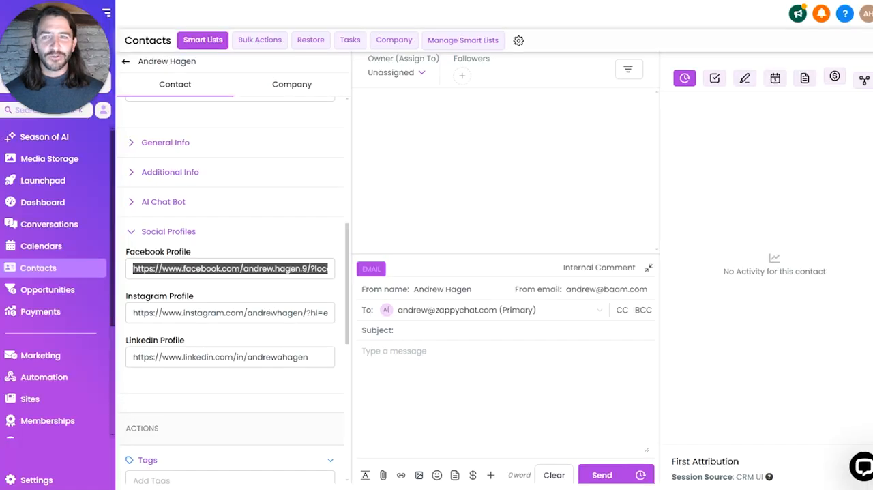
Step: Copy the contact's LinkedIn Profile link and open it in a new browser tab to check the profile
{"action": "triple_click", "coordinate": [261, 320]}
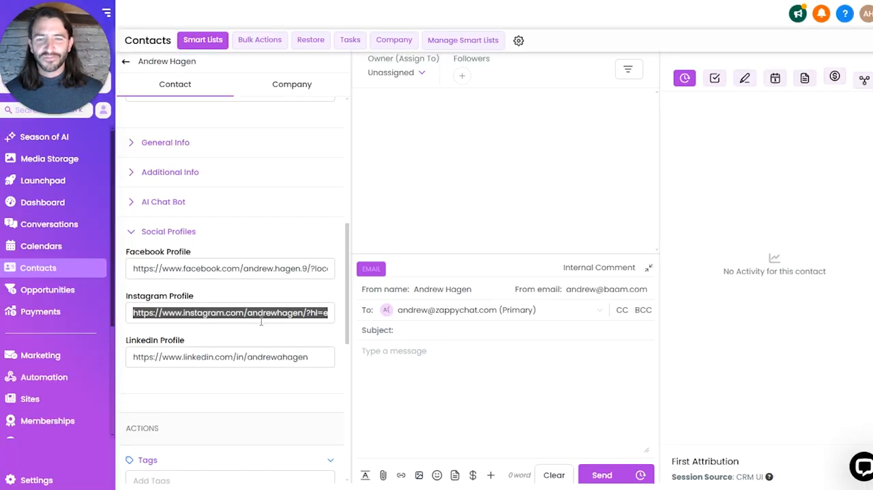
{"action": "triple_click", "coordinate": [285, 357]}
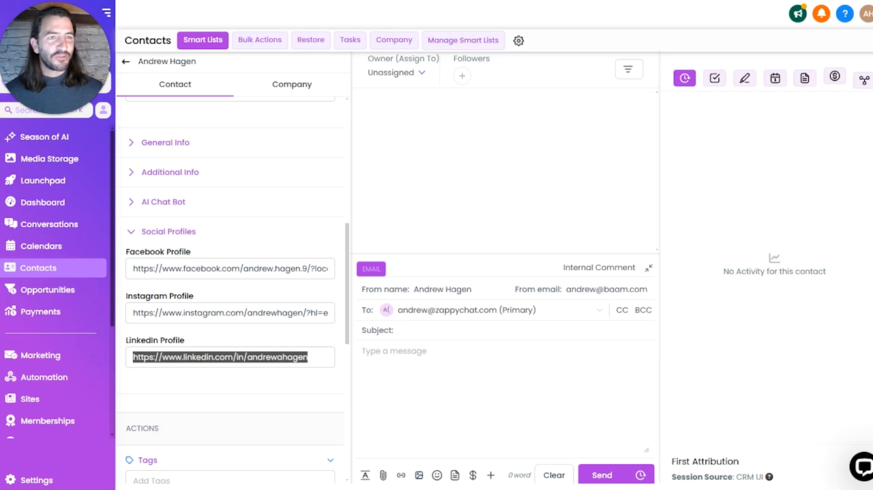
{"action": "key", "text": "ctrl+c"}
{"action": "key", "text": "ctrl+t"}
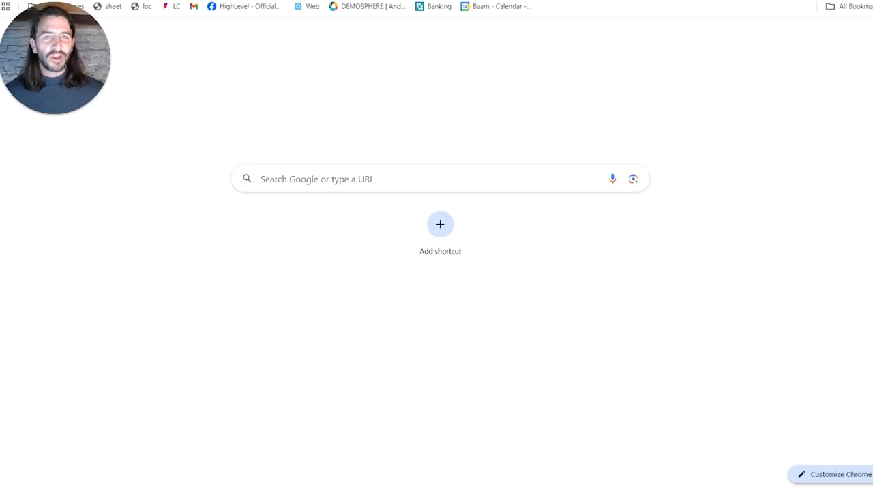
{"action": "key", "text": "ctrl+v"}
{"action": "key", "text": "Return"}
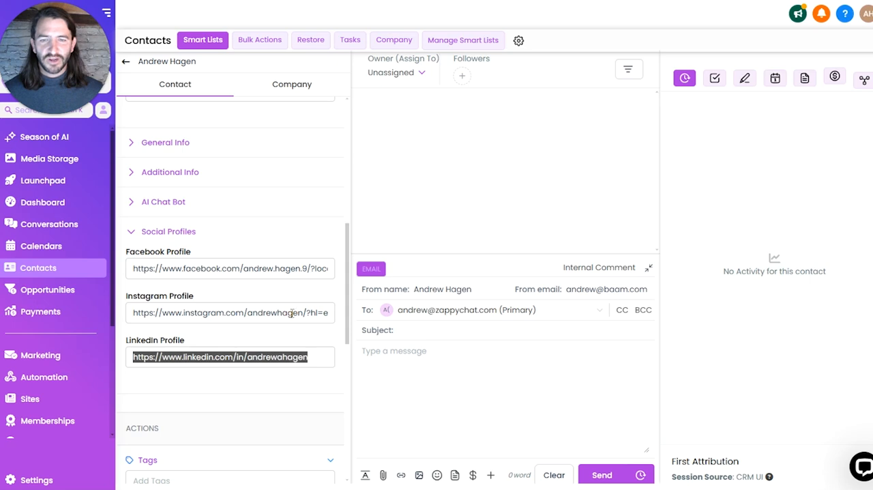
Step: Return to the contact record, select the Instagram Profile link and review the Social Profiles fields
{"action": "triple_click", "coordinate": [292, 311]}
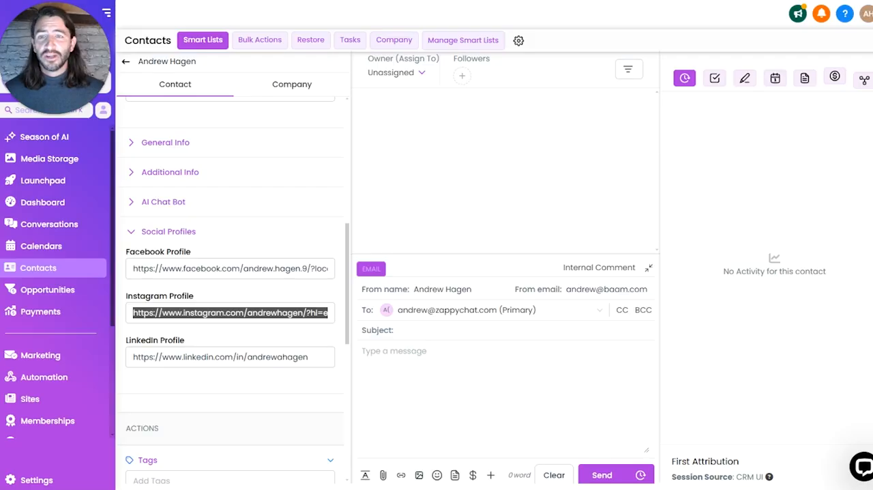
{"action": "scroll", "coordinate": [306, 225], "scroll_direction": "up", "scroll_amount": 2}
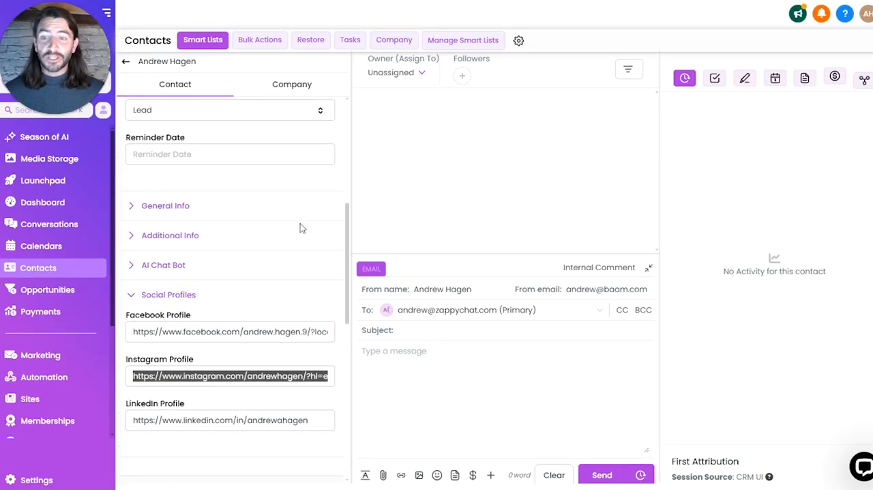
{"action": "scroll", "coordinate": [293, 253], "scroll_direction": "down", "scroll_amount": 1}
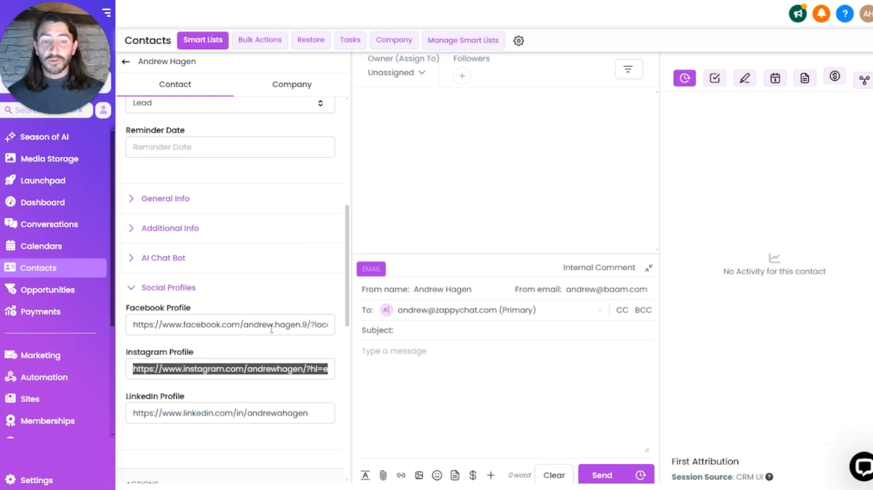
{"action": "scroll", "coordinate": [273, 334], "scroll_direction": "up", "scroll_amount": 1}
{"action": "scroll", "coordinate": [273, 334], "scroll_direction": "down", "scroll_amount": 1}
{"action": "scroll", "coordinate": [278, 352], "scroll_direction": "up", "scroll_amount": 1}
{"action": "scroll", "coordinate": [278, 353], "scroll_direction": "down", "scroll_amount": 1}
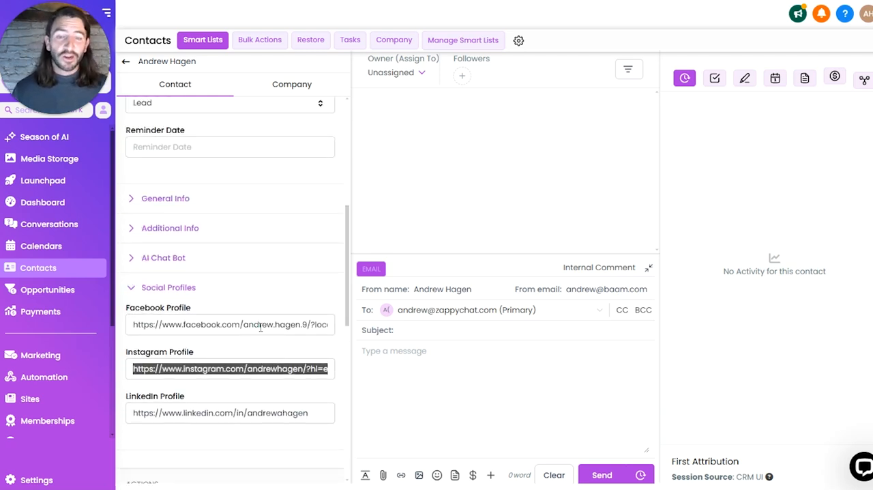